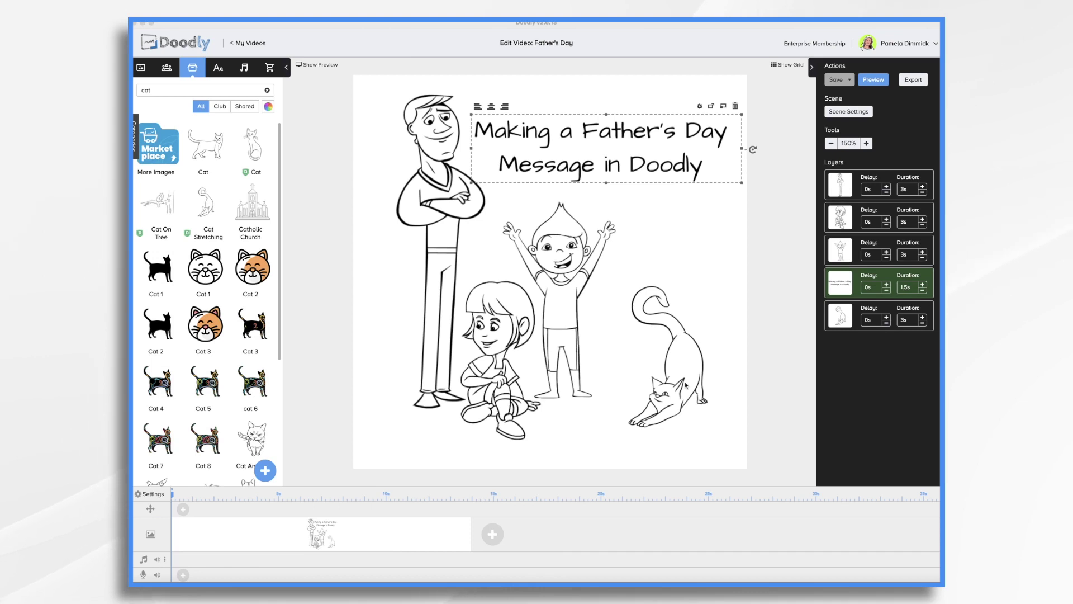
- Create a new Whiteboard video titled "Father's Day 2021" with the Facebook & Instagram resolution of 1000 × 1000
left_click(248, 44)
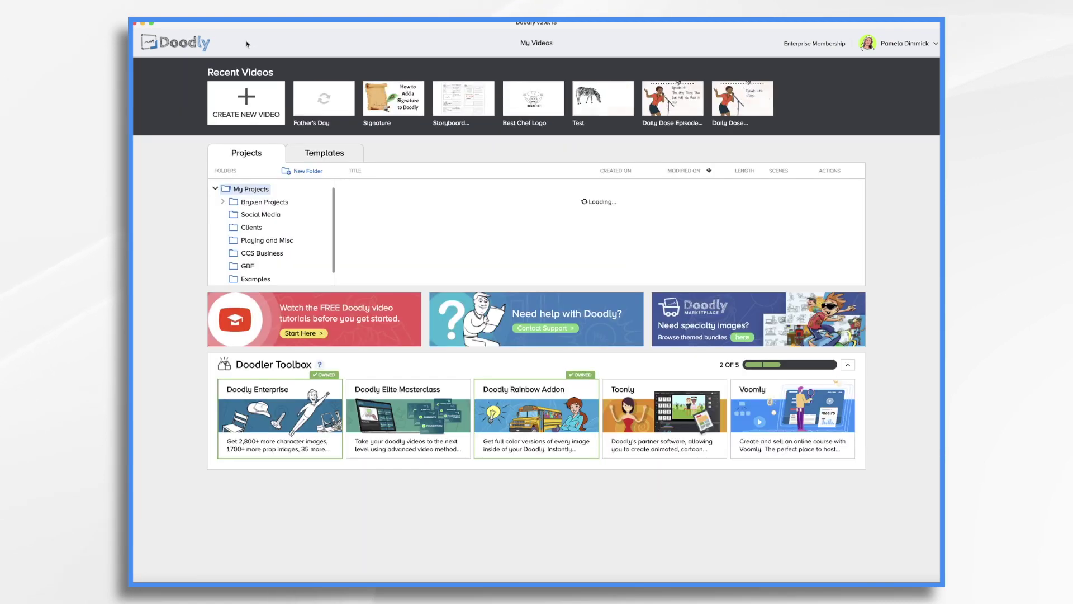
left_click(260, 103)
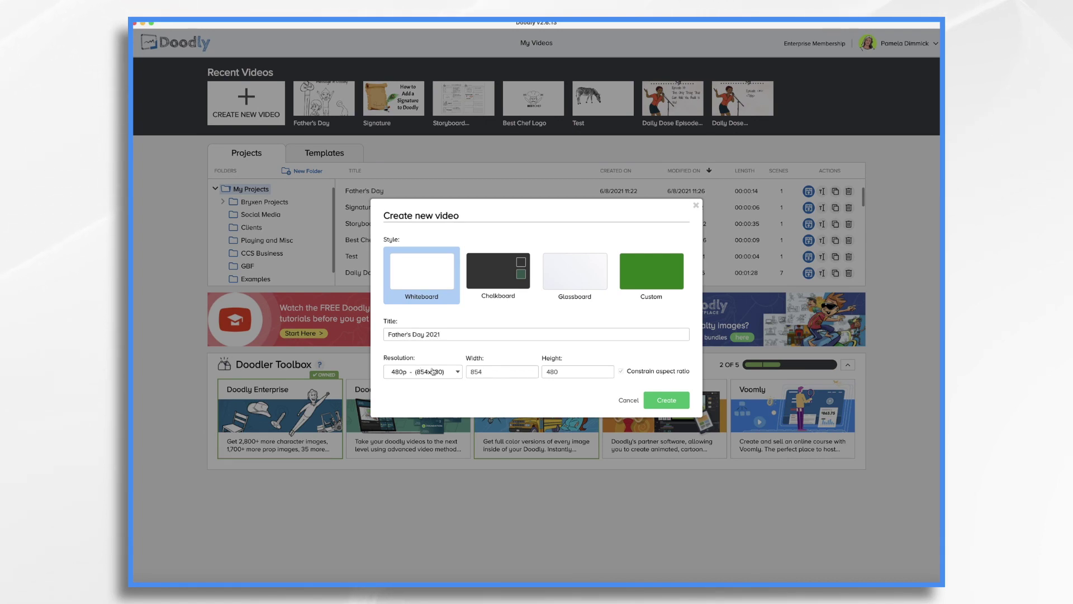
left_click(454, 372)
left_click(431, 404)
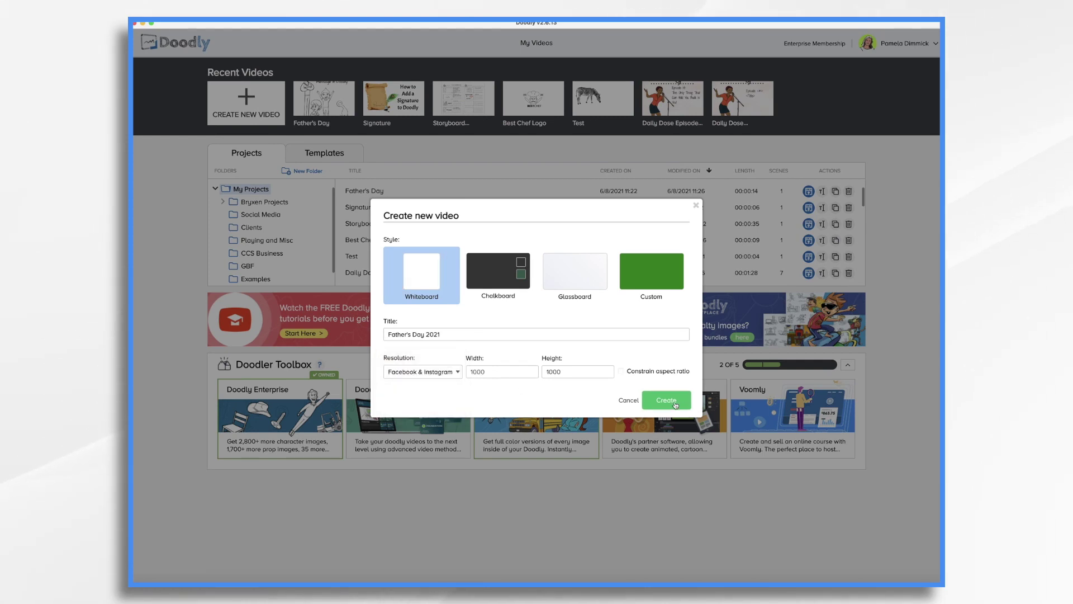
left_click(666, 401)
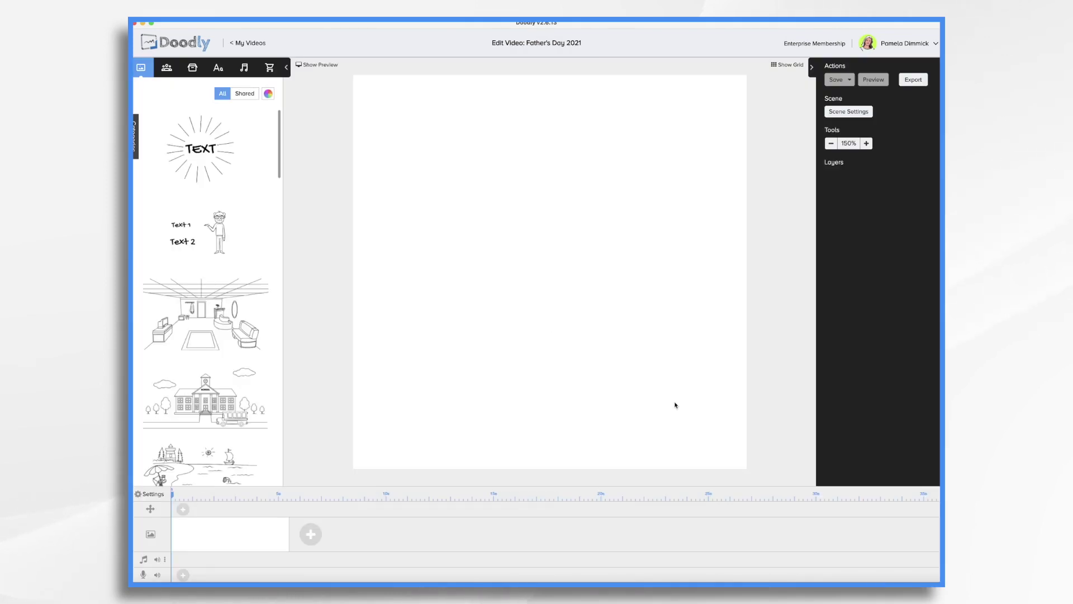
- Paste the written Father's Day message into the text box and move it to the lower part of the canvas
key("ctrl+v")
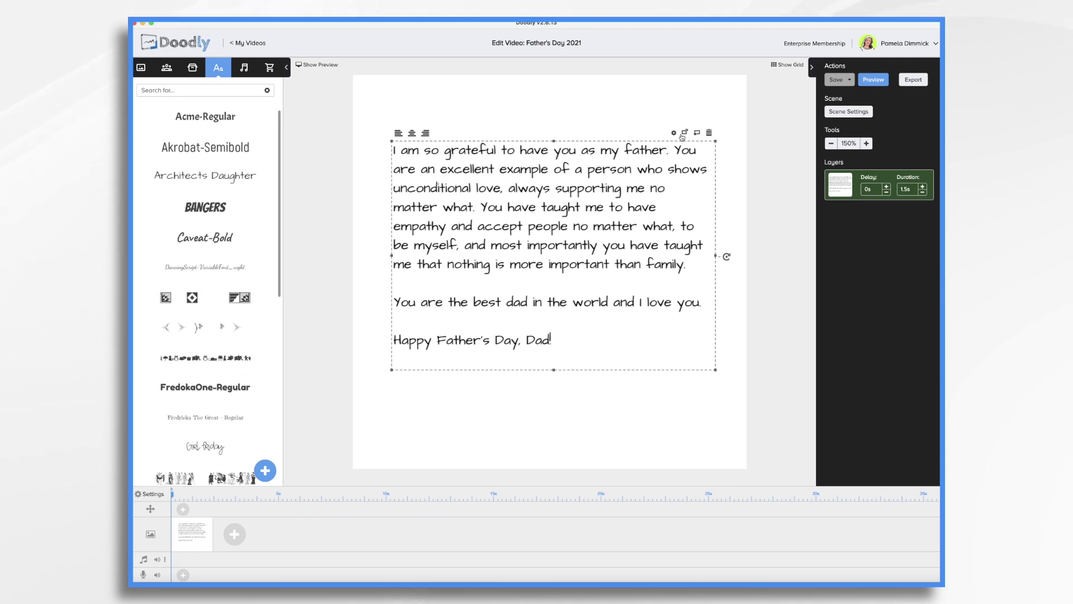
left_click_drag(615, 153, 589, 372)
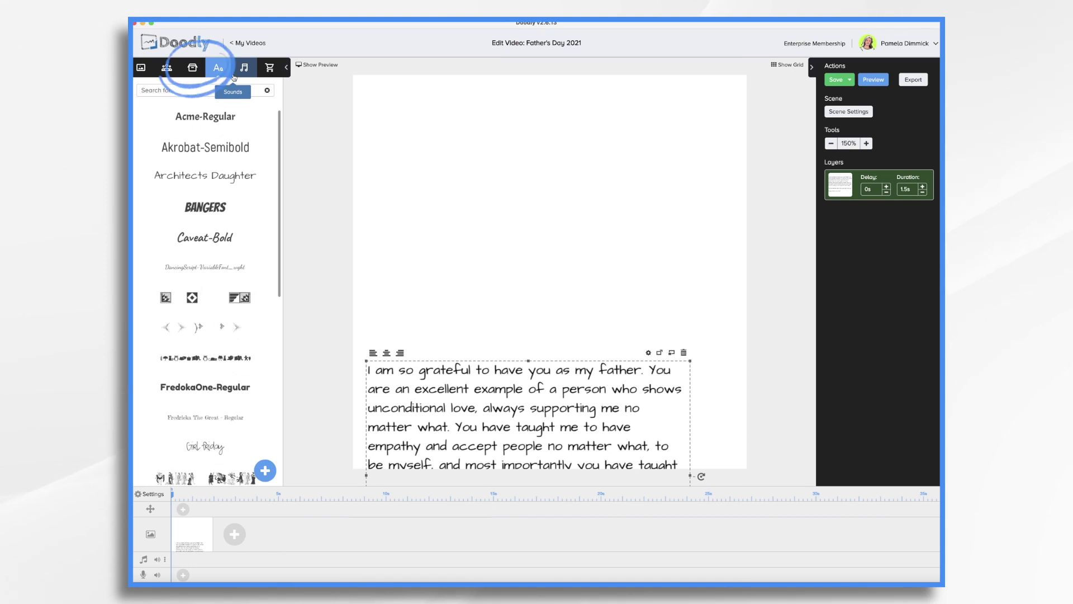
- Upload the photo of the smiling older man to the props library as a new prop
left_click(193, 68)
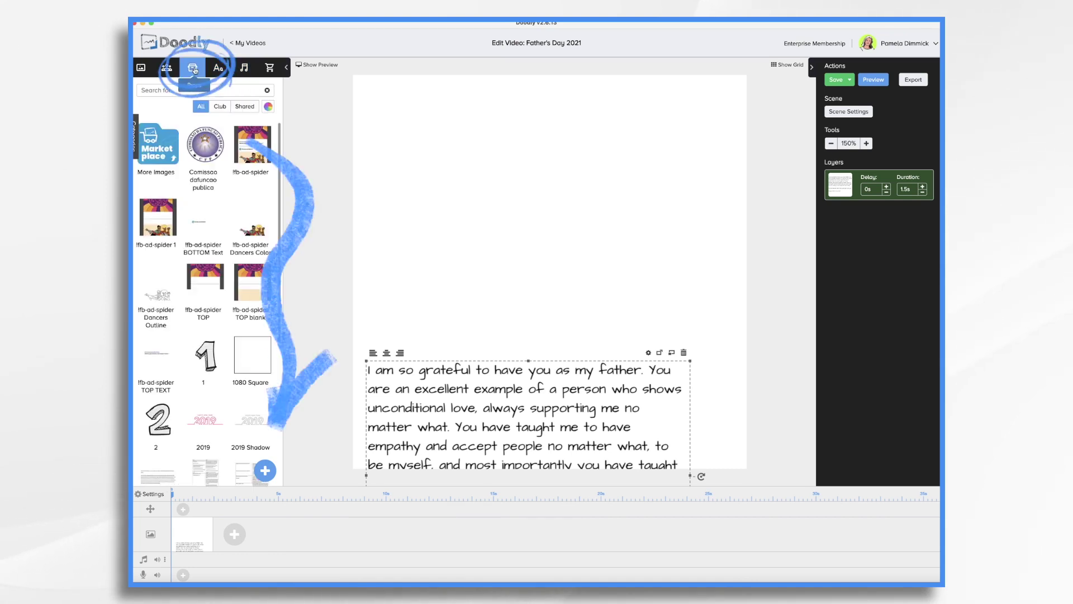
left_click(267, 478)
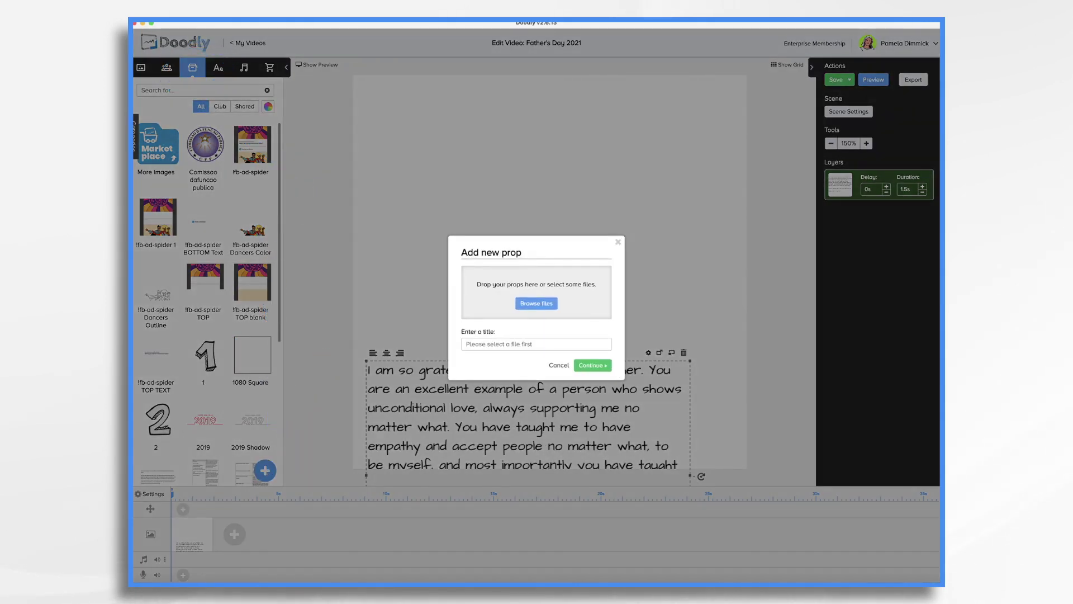
left_click_drag(713, 230, 535, 297)
left_click(593, 400)
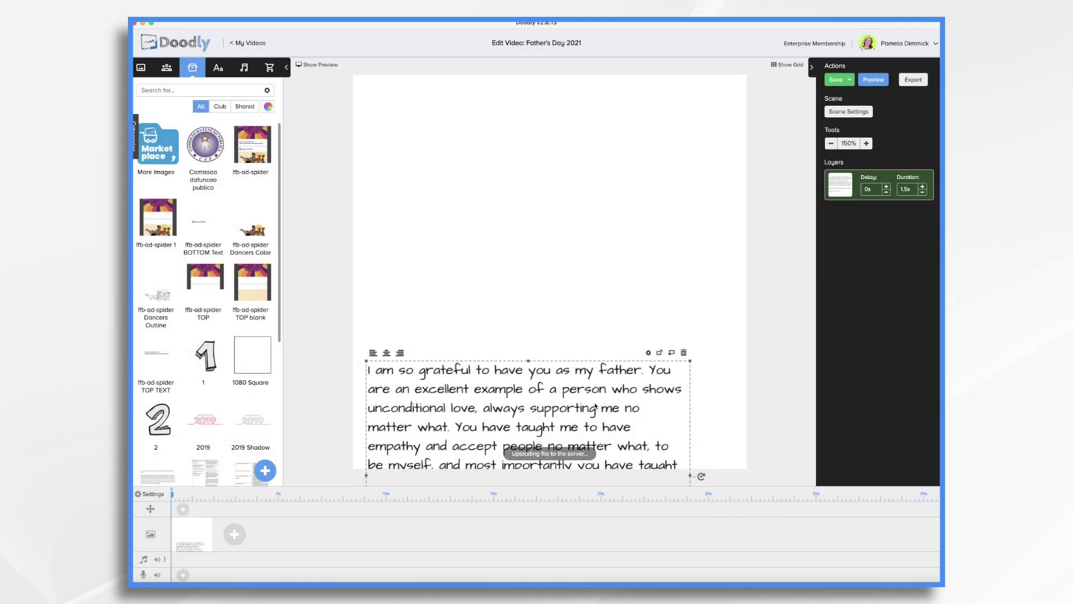
- Delete the long message text from the scene and position the photo of the older man across the canvas
left_click_drag(530, 332, 582, 382)
left_click(582, 382)
key("Delete")
left_click(512, 328)
left_click_drag(526, 221, 526, 273)
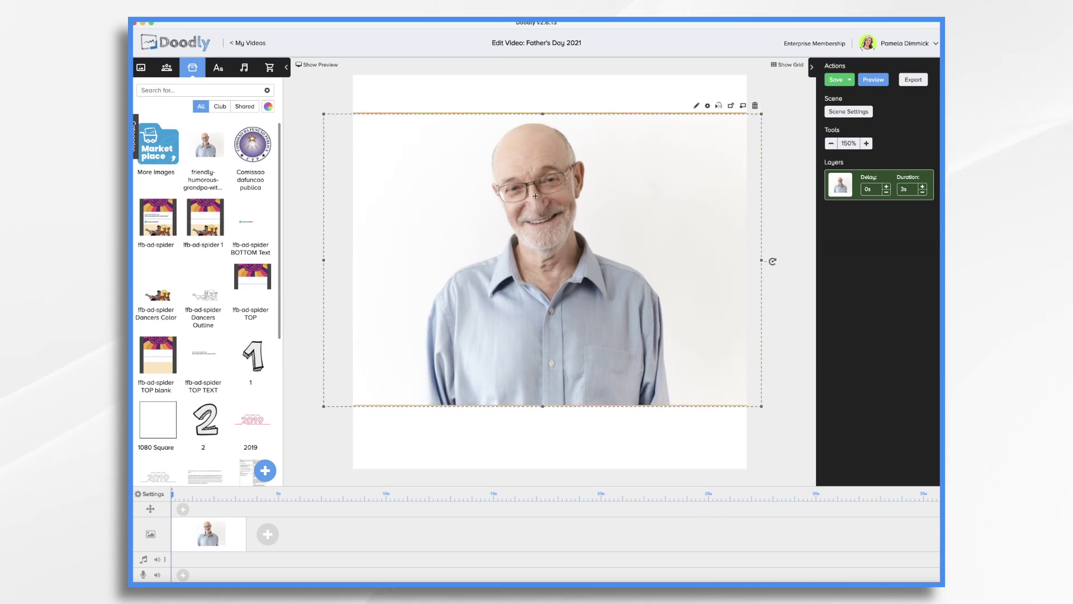
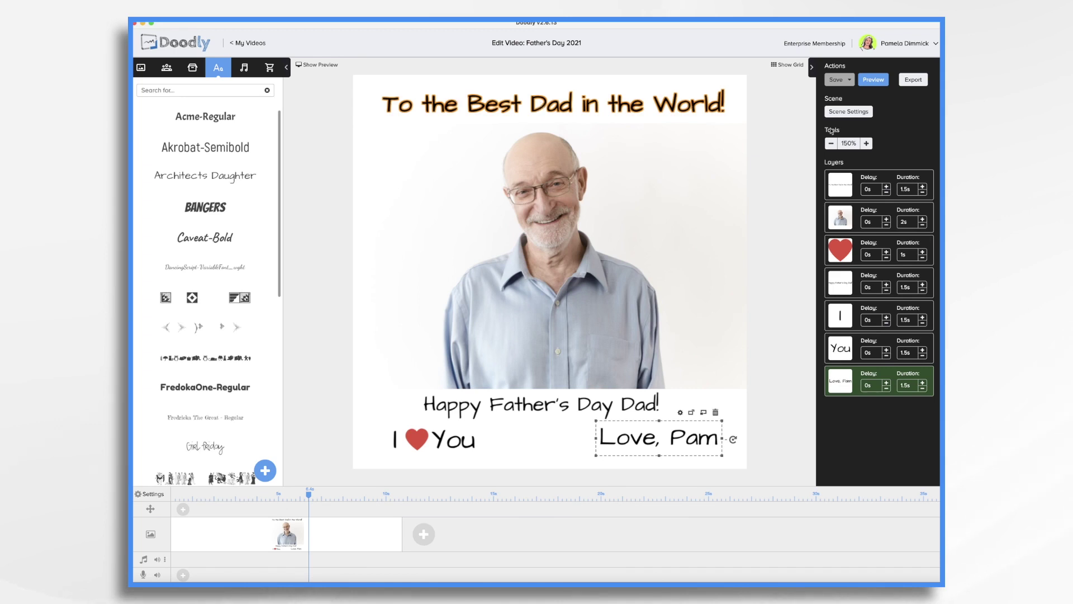
- Reorder the layers so "Happy Father's Day Dad!" directly follows the photo and "I" comes just before the heart
left_click(849, 188)
left_click(845, 217)
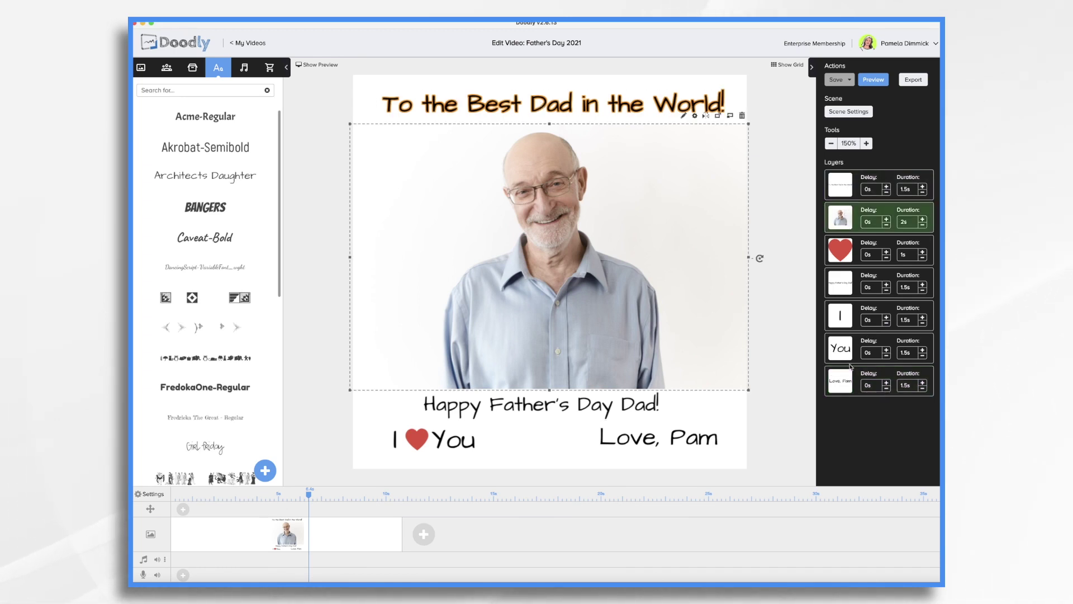
left_click_drag(845, 281, 847, 250)
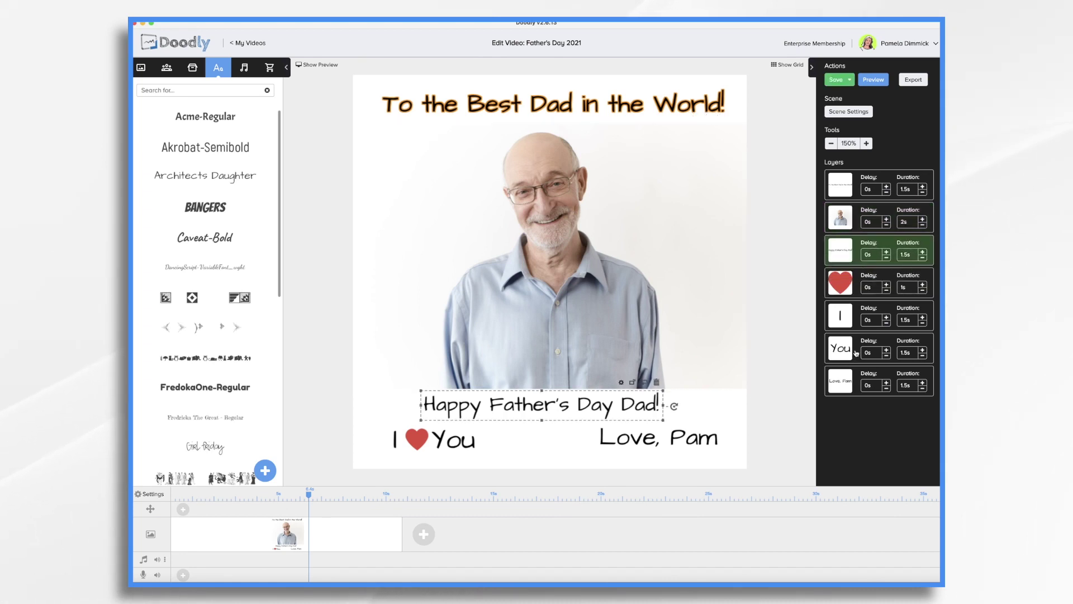
left_click_drag(843, 323, 844, 286)
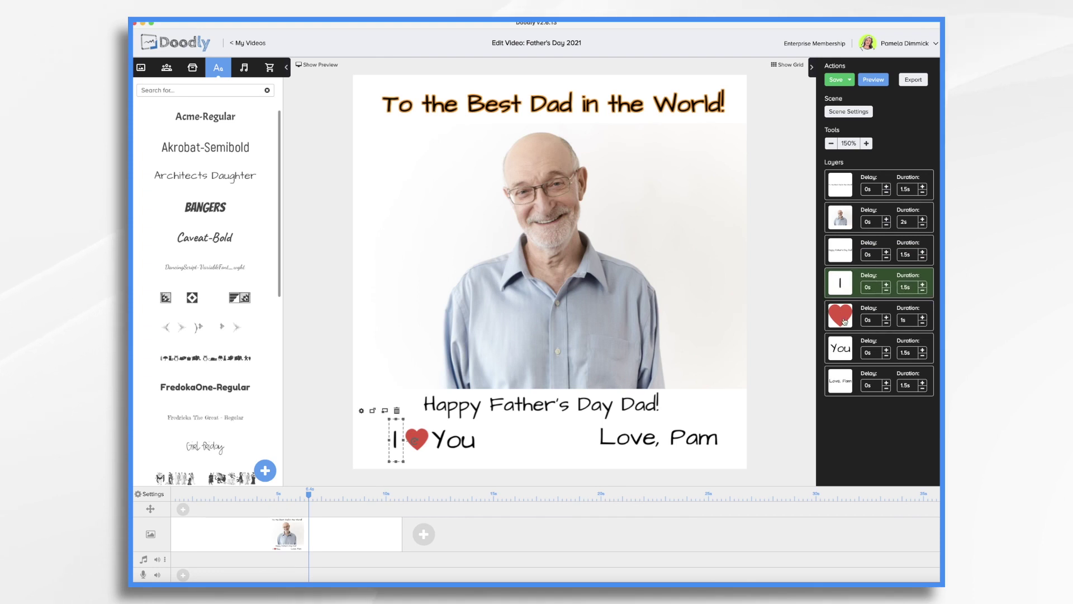
left_click(844, 394)
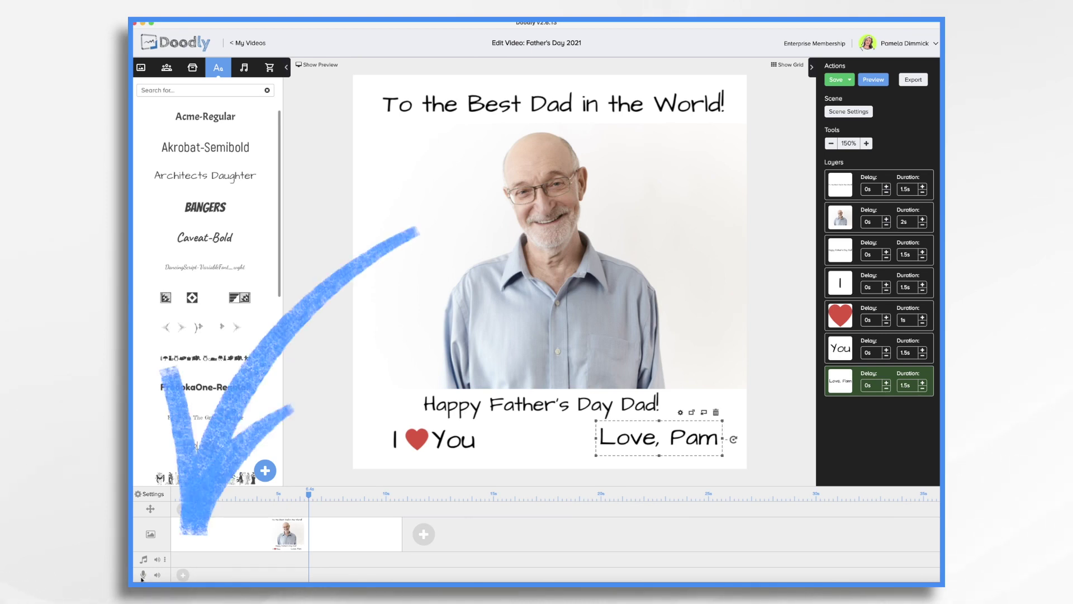
- Record a spoken message on the voiceover track
left_click(184, 575)
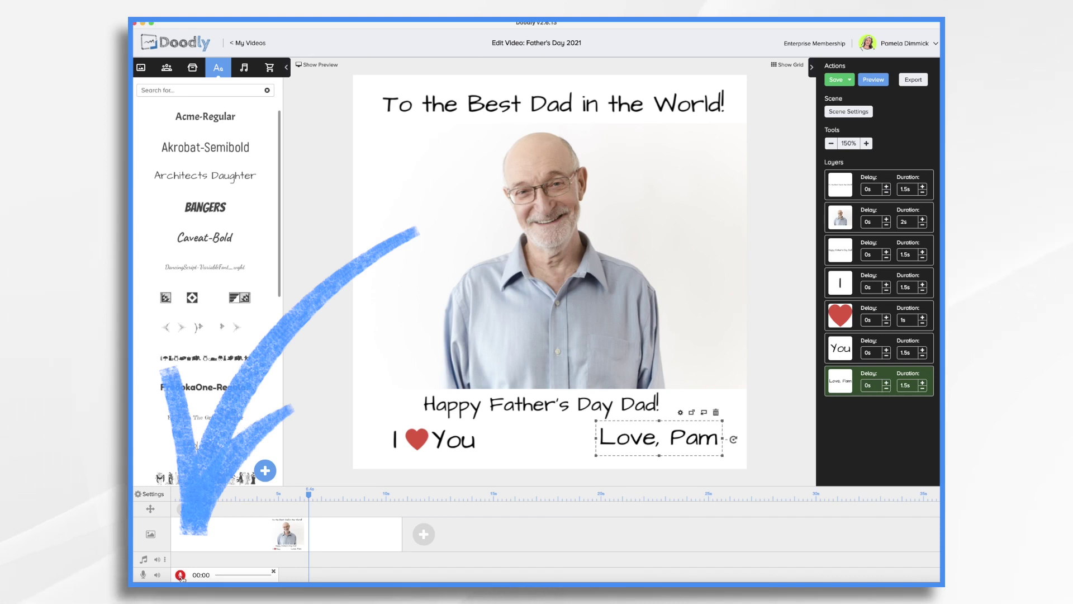
left_click(181, 575)
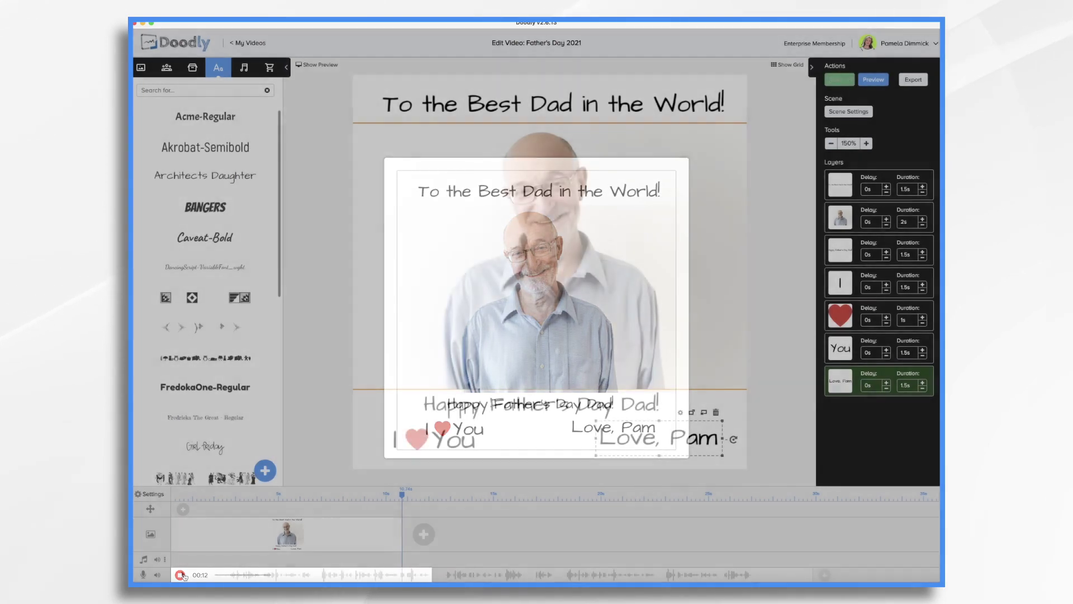
left_click(180, 574)
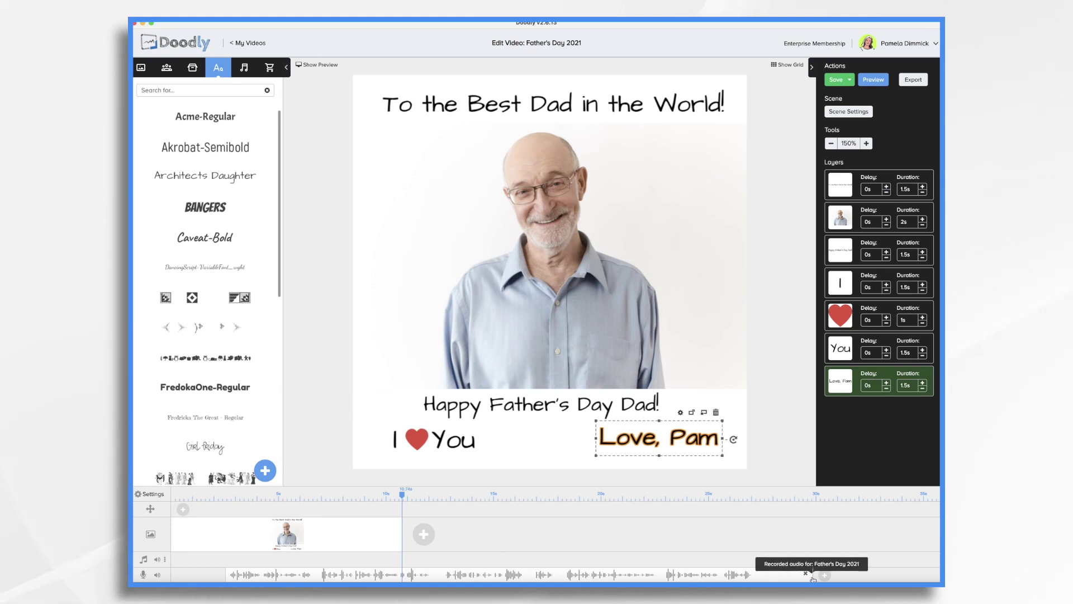
- Trim the end of the recorded voiceover and move the clip to just after the start of the timeline
left_click_drag(802, 577, 758, 577)
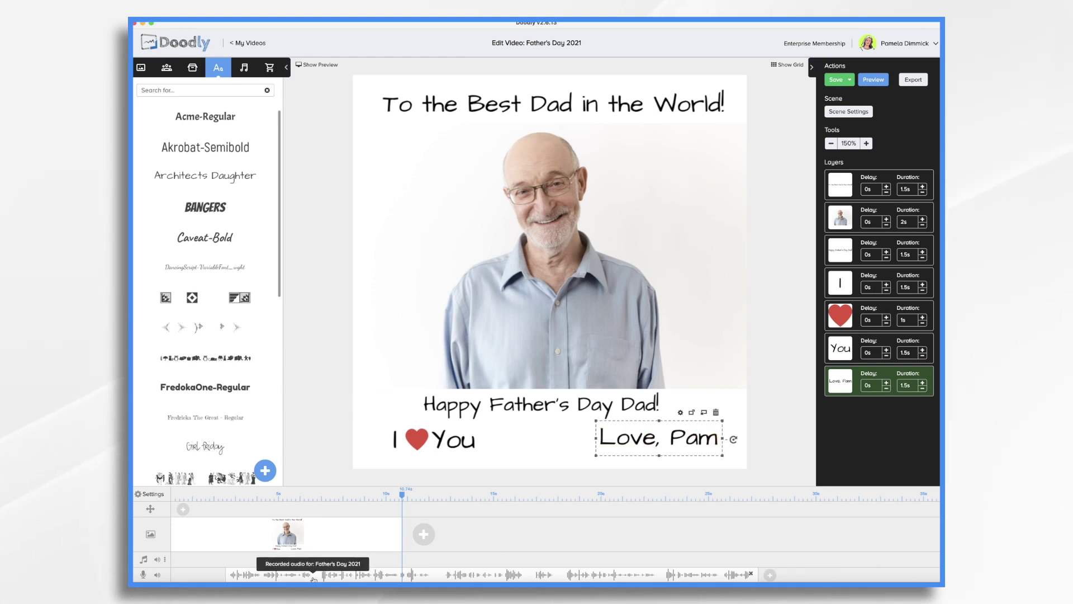
left_click_drag(314, 579, 291, 579)
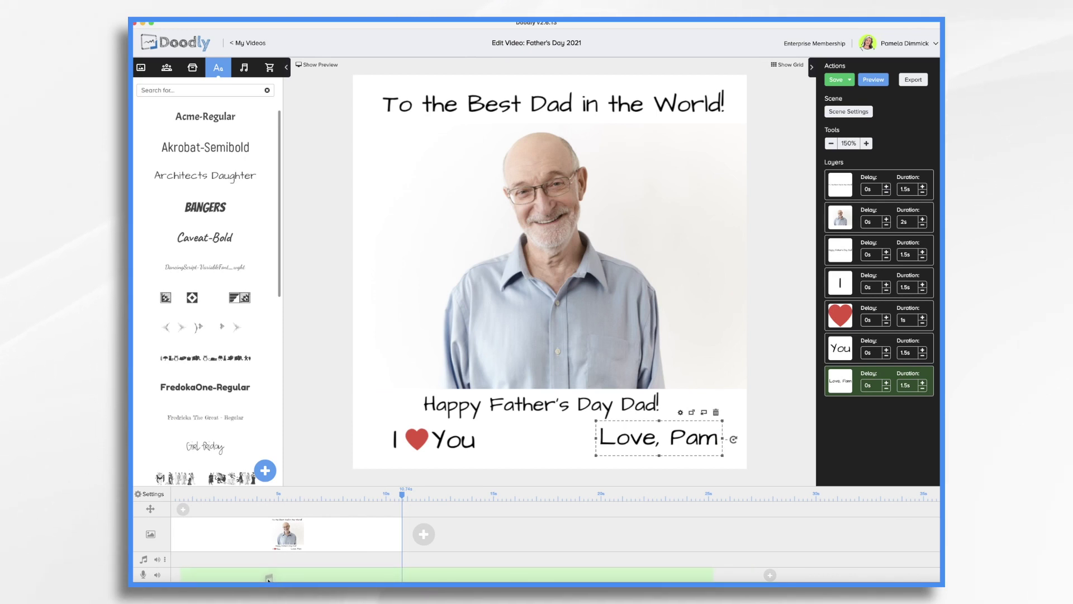
left_click_drag(280, 578, 279, 578)
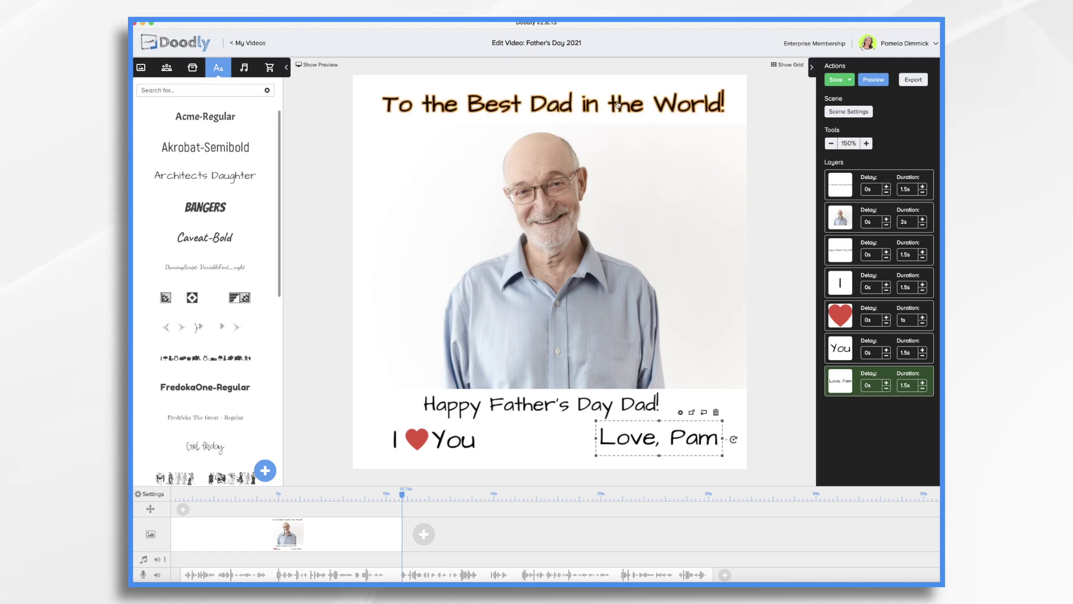
- Set the delay of the "Happy Father's Day Dad!" layer to 10 s and preview the video
left_click(598, 280)
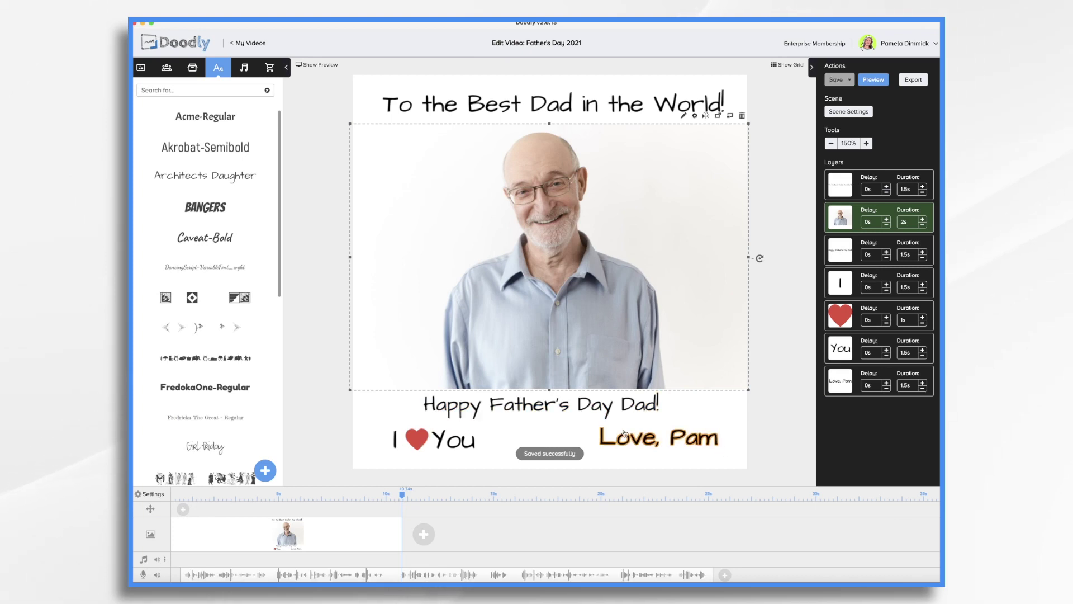
left_click(576, 406)
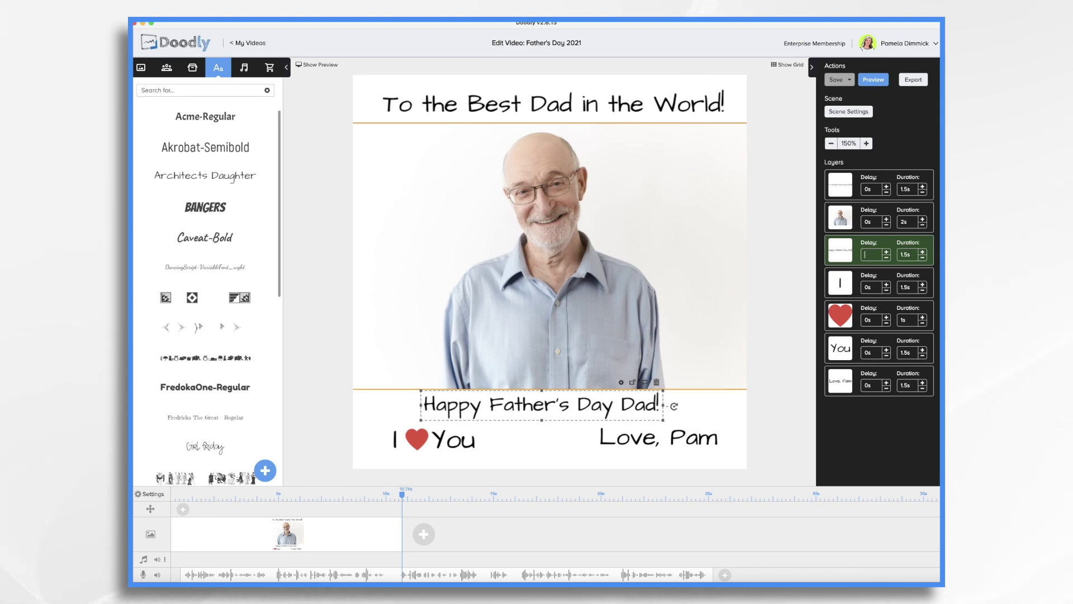
key("Return")
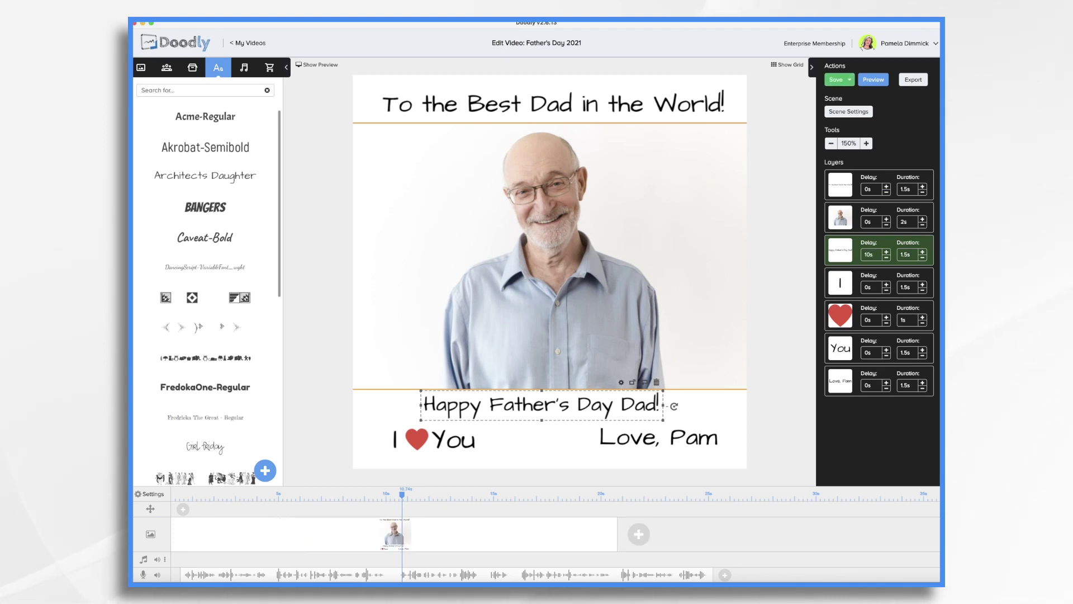
left_click(870, 82)
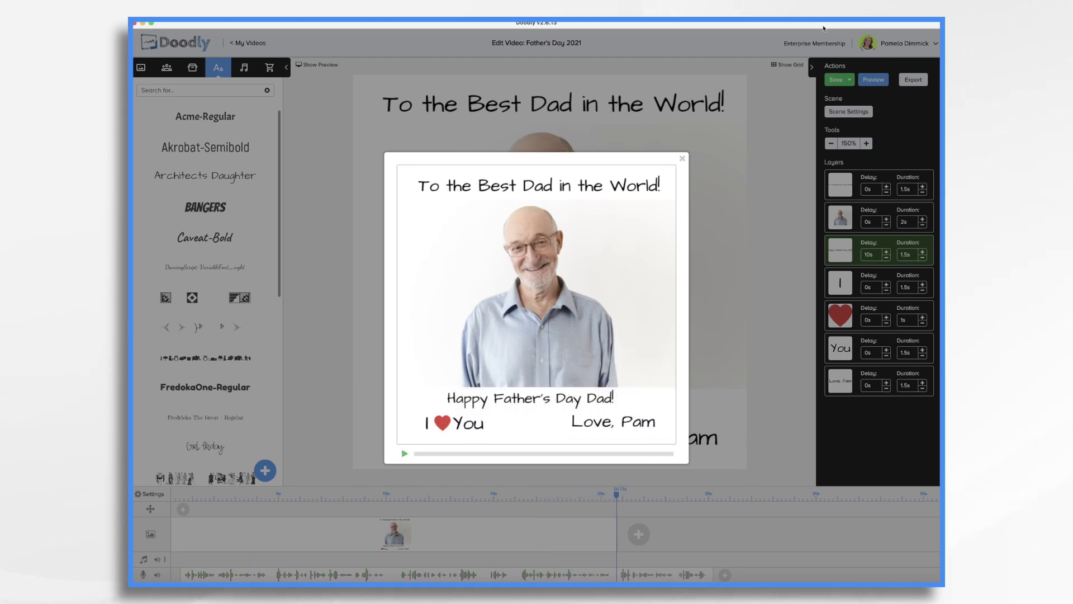
left_click(683, 160)
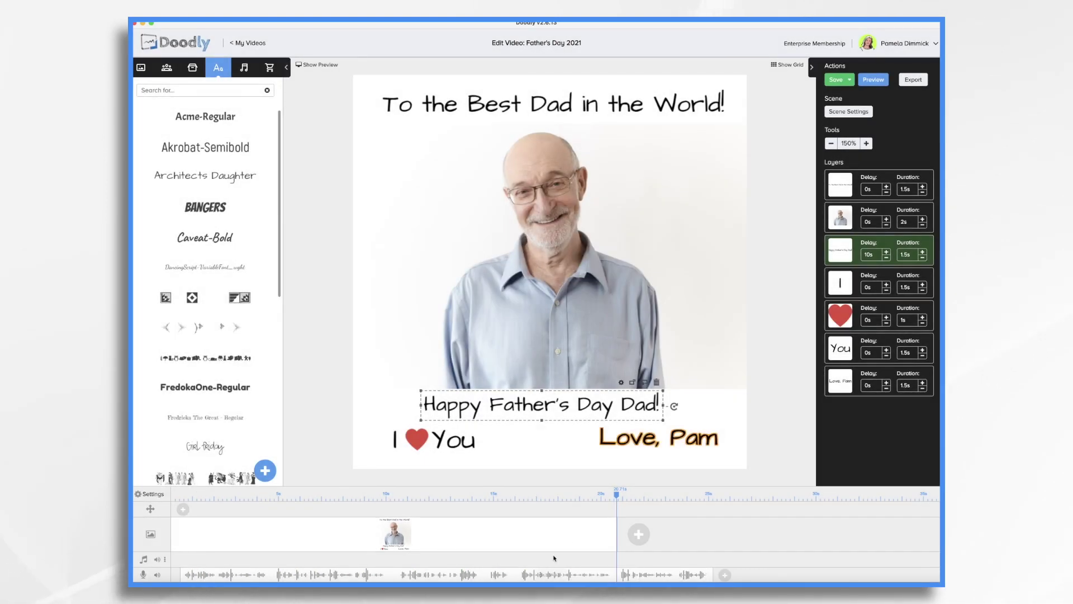
- Set the delay of the "Happy Father's Day Dad!" layer to 15 s
left_click(879, 257)
key("BackSpace")
key("BackSpace")
key("BackSpace")
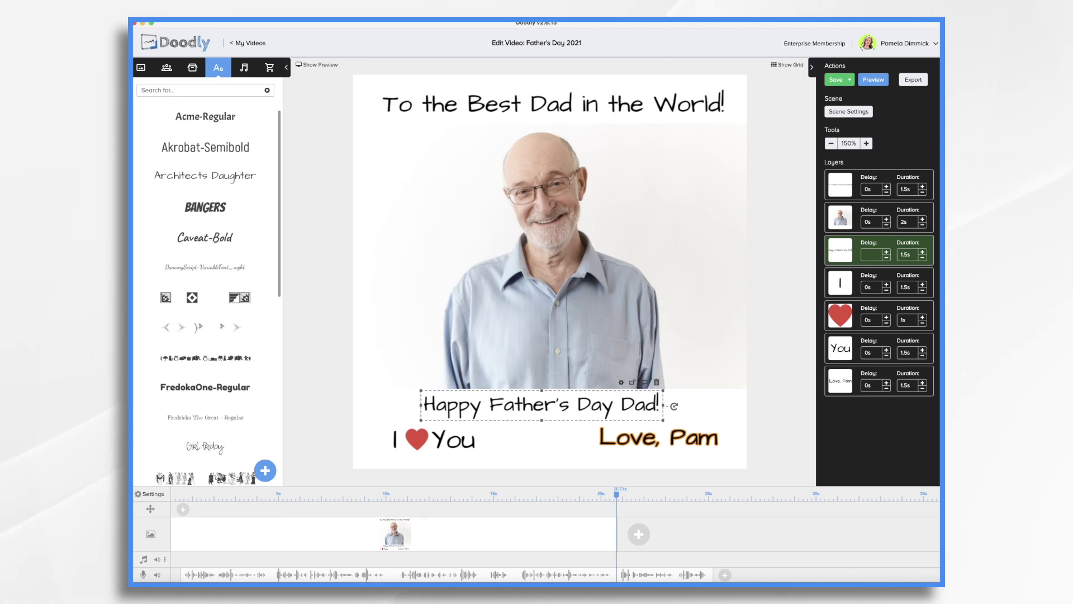
key("Return")
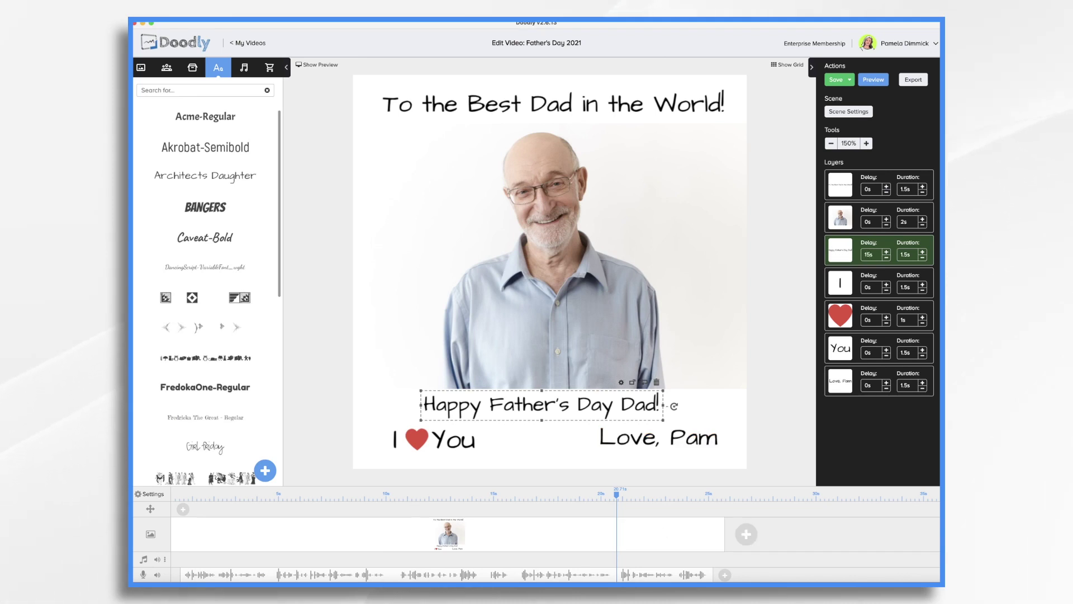
- Set the duration of both the "I" and "You" text layers to 0.5 s
left_click(847, 285)
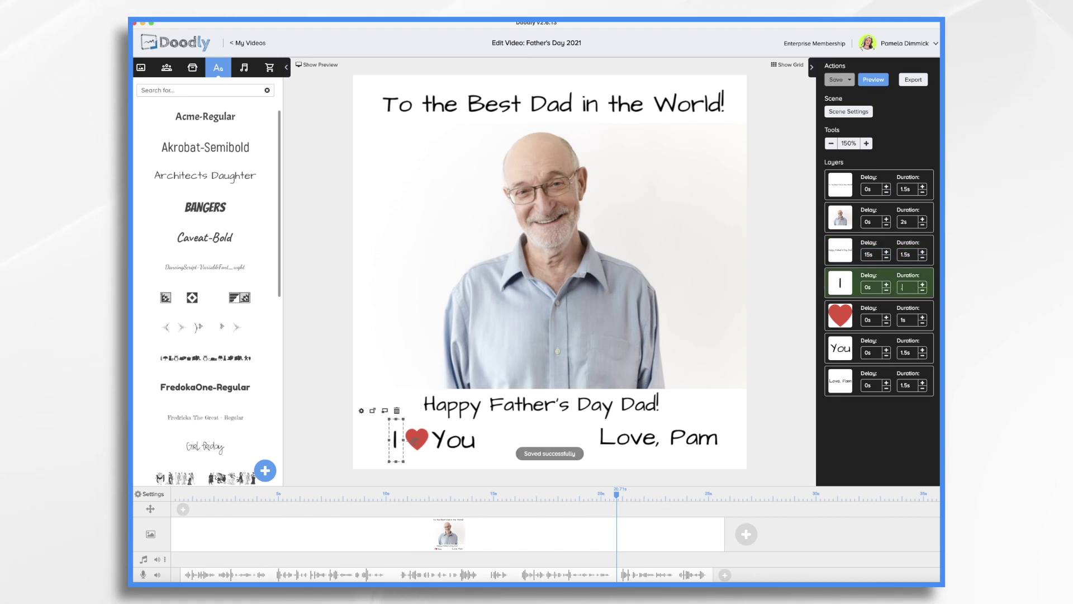
type("0.5s")
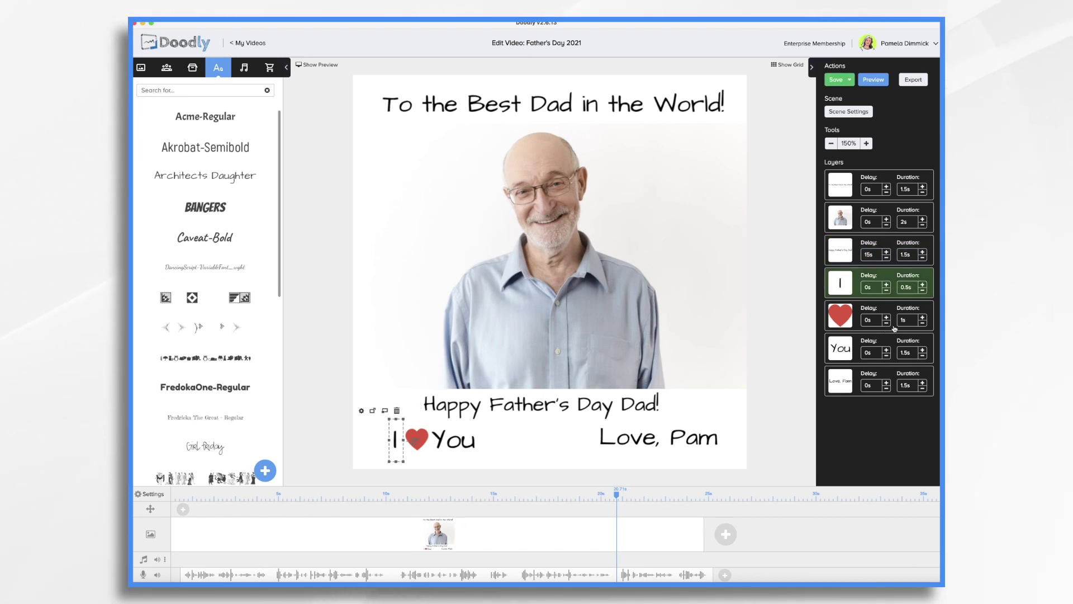
left_click(912, 354)
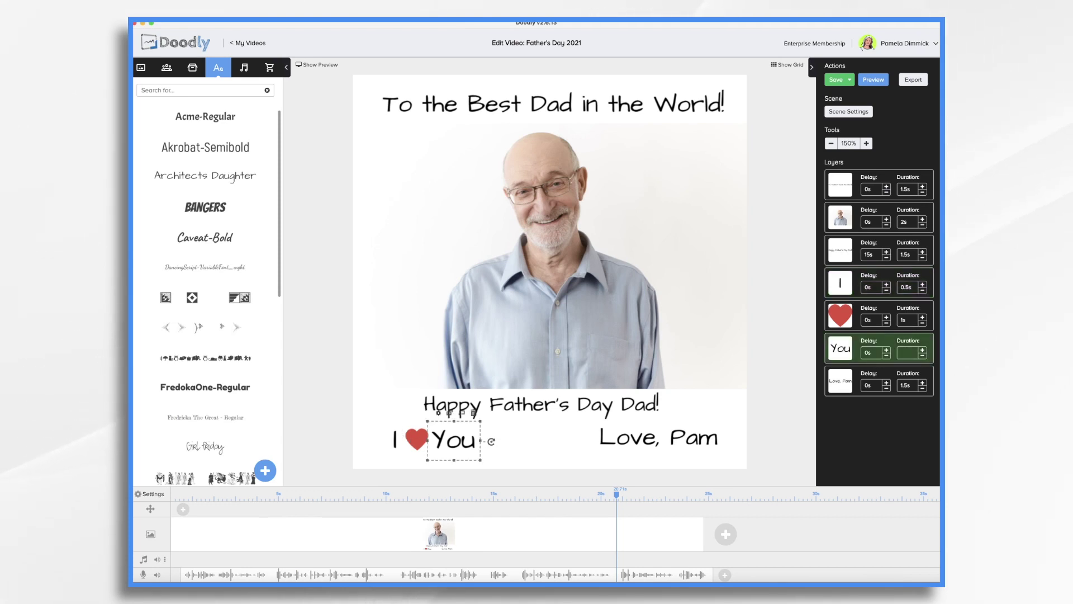
key("Return")
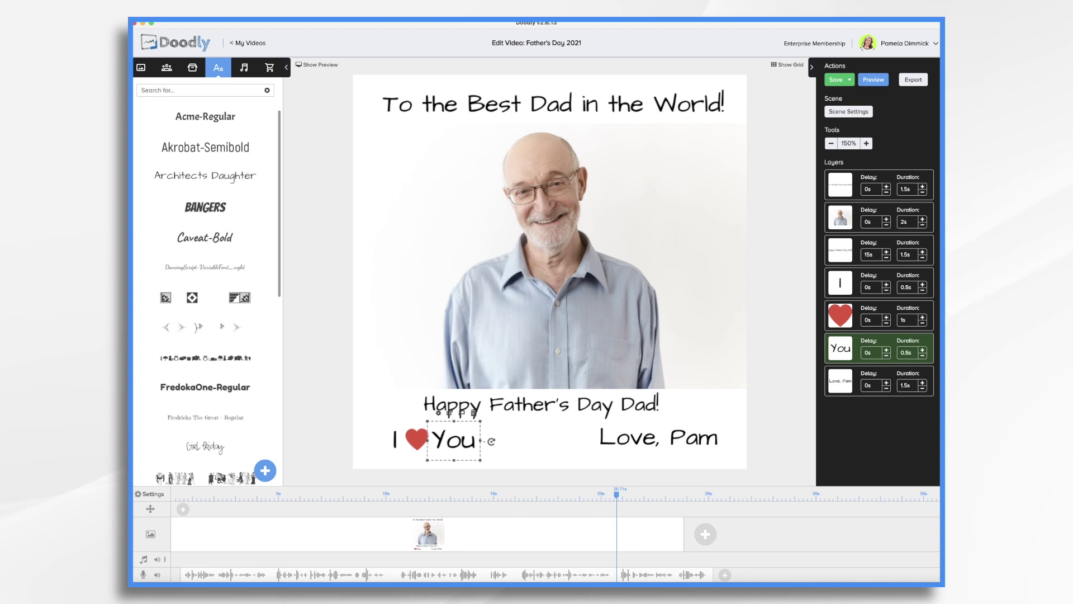
- Lengthen the scene in its settings so it runs past the end of the voiceover, and preview the video
left_click(860, 112)
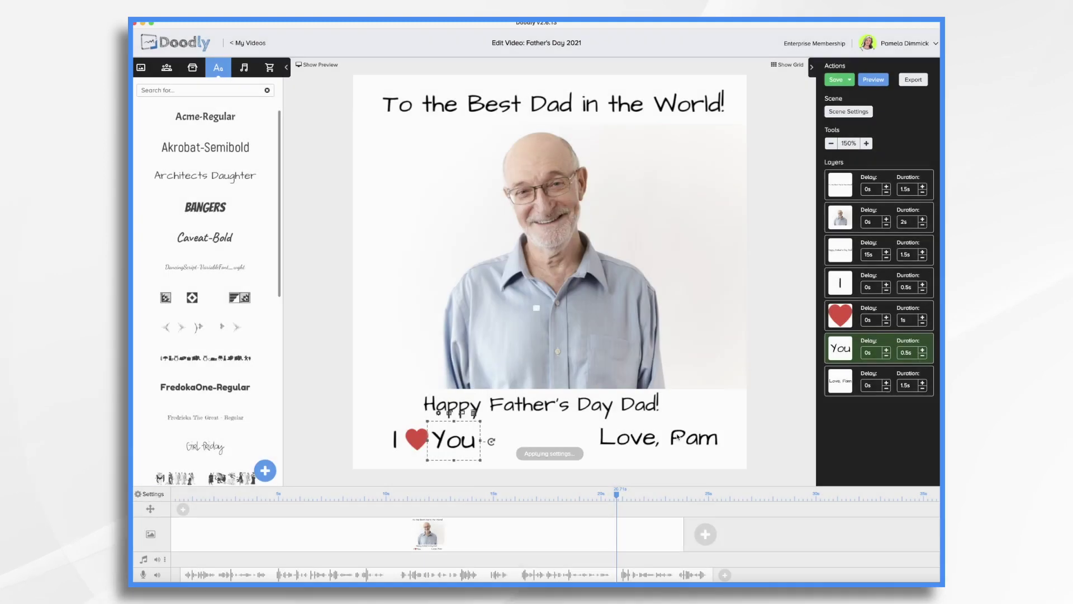
left_click(678, 436)
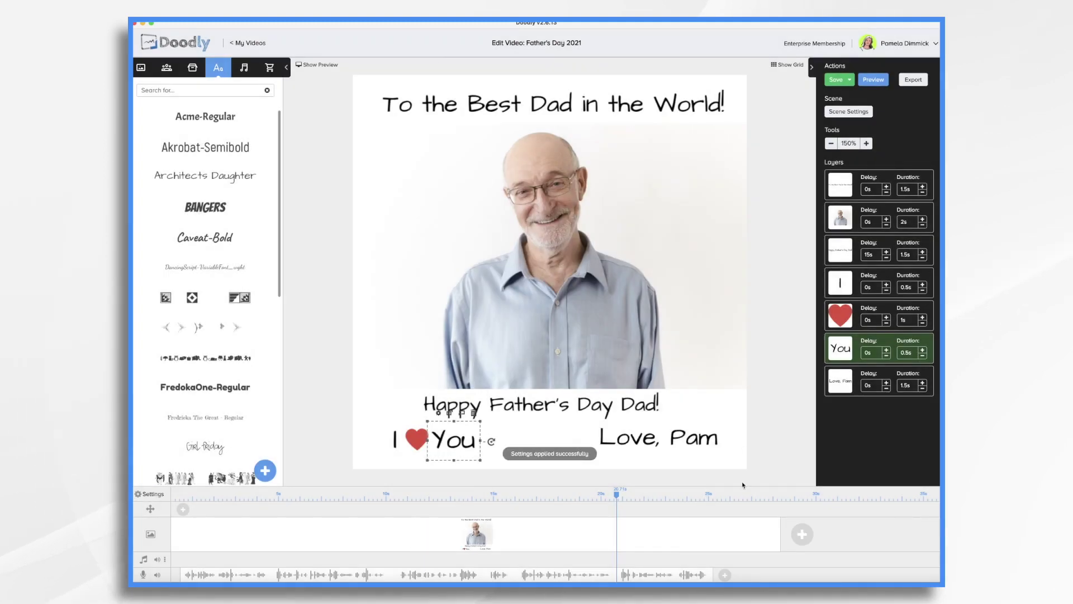
left_click(883, 81)
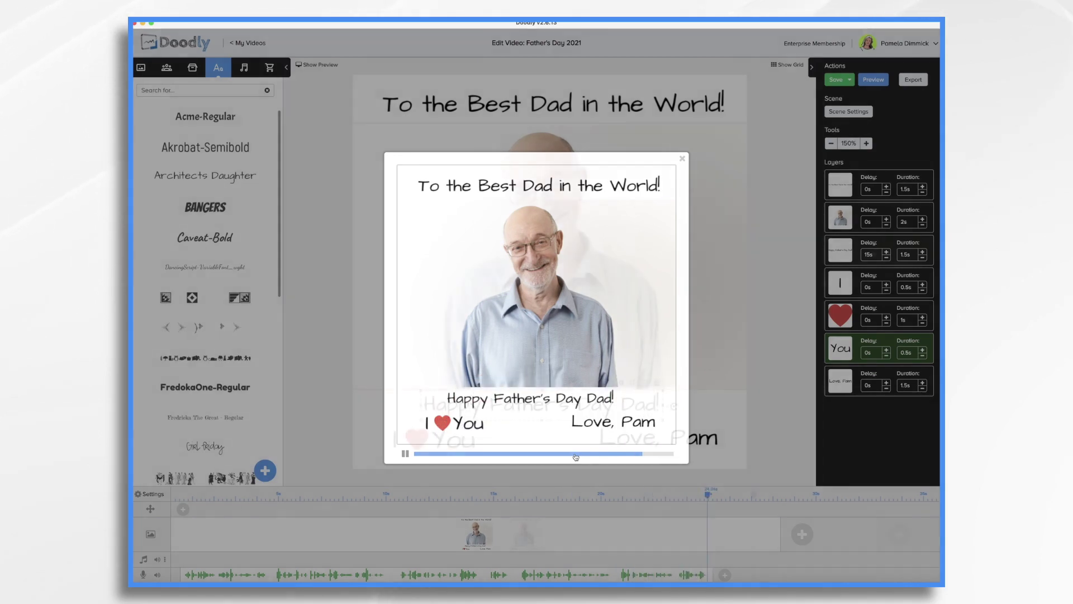
- Set the delay of the "Happy Father's Day Dad!" layer to 20 s and scrub through the side-by-side preview to check the timing
left_click(886, 251)
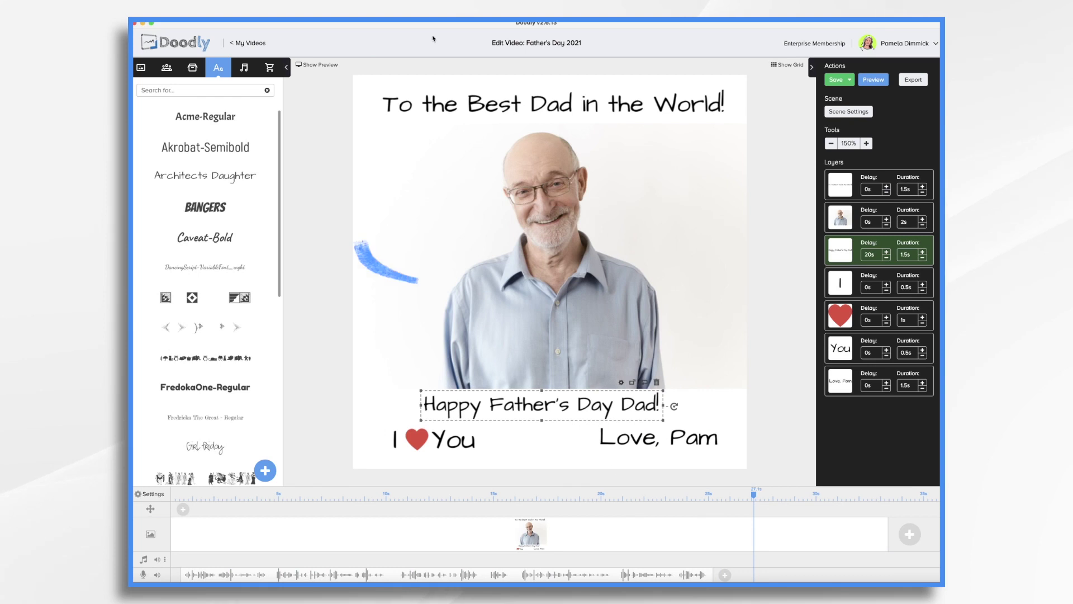
left_click(316, 67)
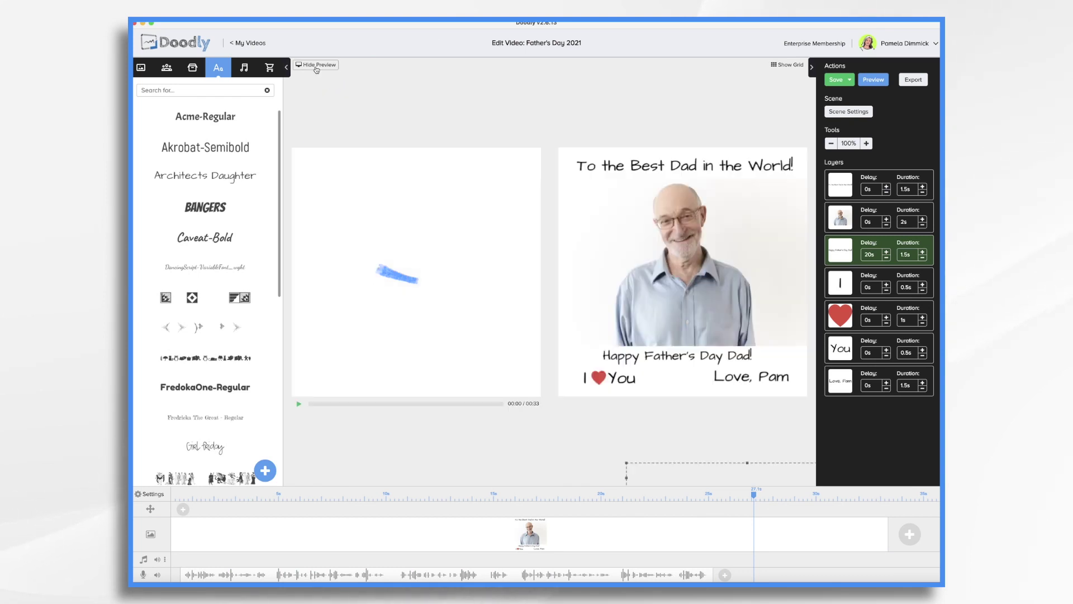
left_click(553, 494)
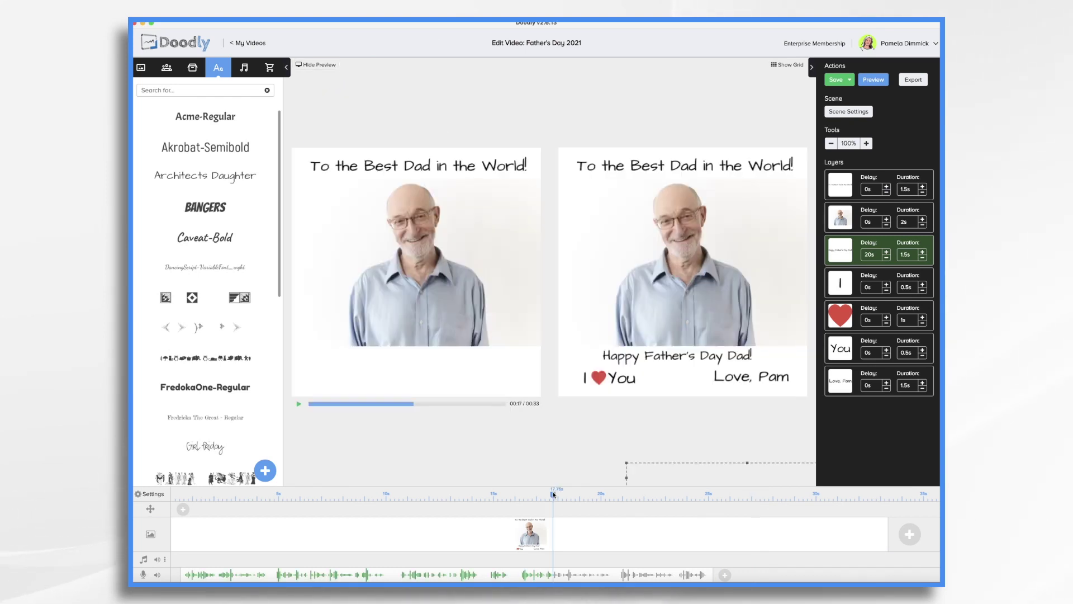
left_click_drag(680, 495, 640, 502)
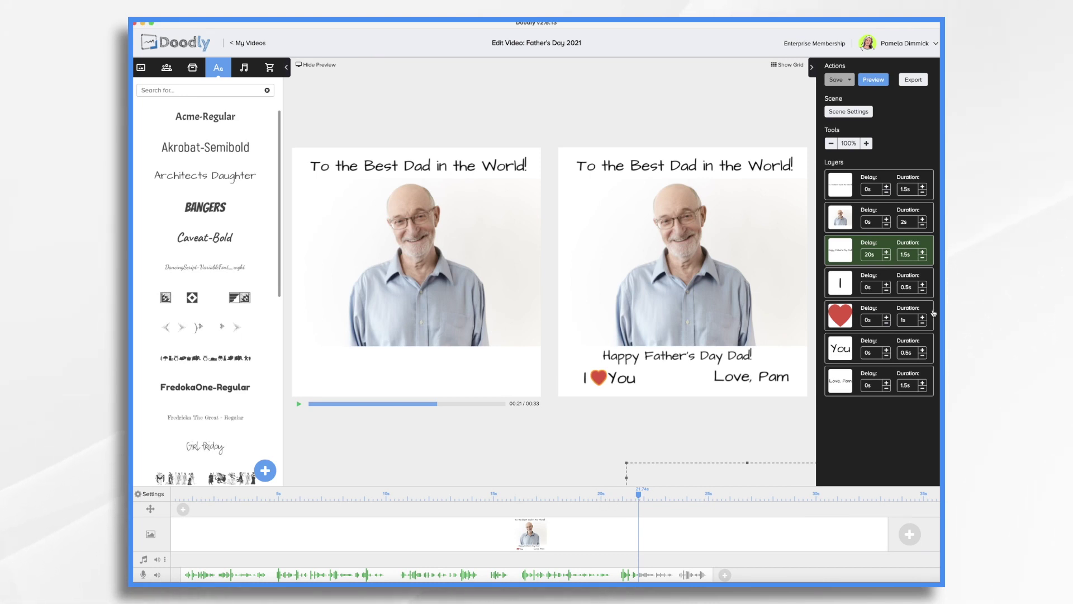
- Move the "Happy Father's Day Dad!" layer directly below "You", set its delay to 1 s, and set the "I" layer's delay to 20 s
left_click_drag(854, 253, 854, 349)
left_click(868, 254)
type("20")
left_click(869, 352)
type("1")
- Set the "I" layer's delay to 18 s and the "Happy Father's Day Dad!" layer's delay to 0 s, checking the timing in the preview
left_click(868, 254)
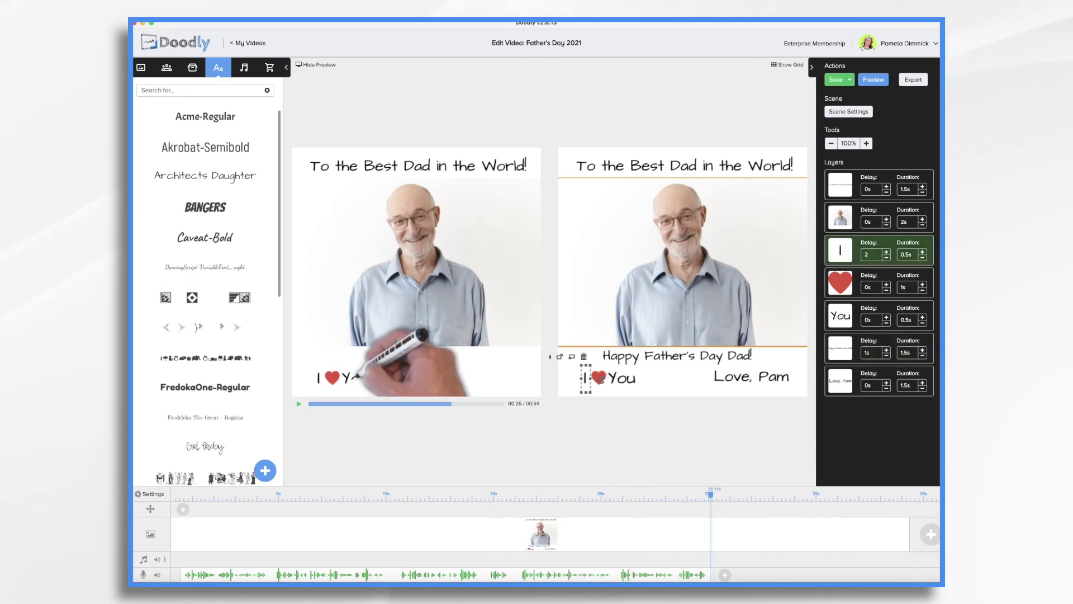
type("18")
key("Return")
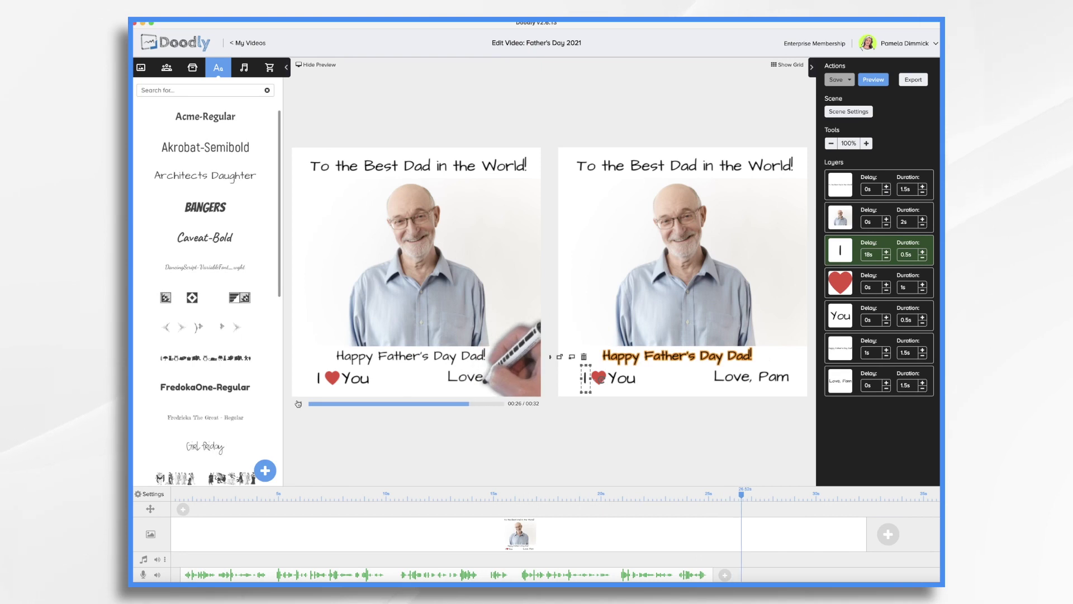
left_click(297, 403)
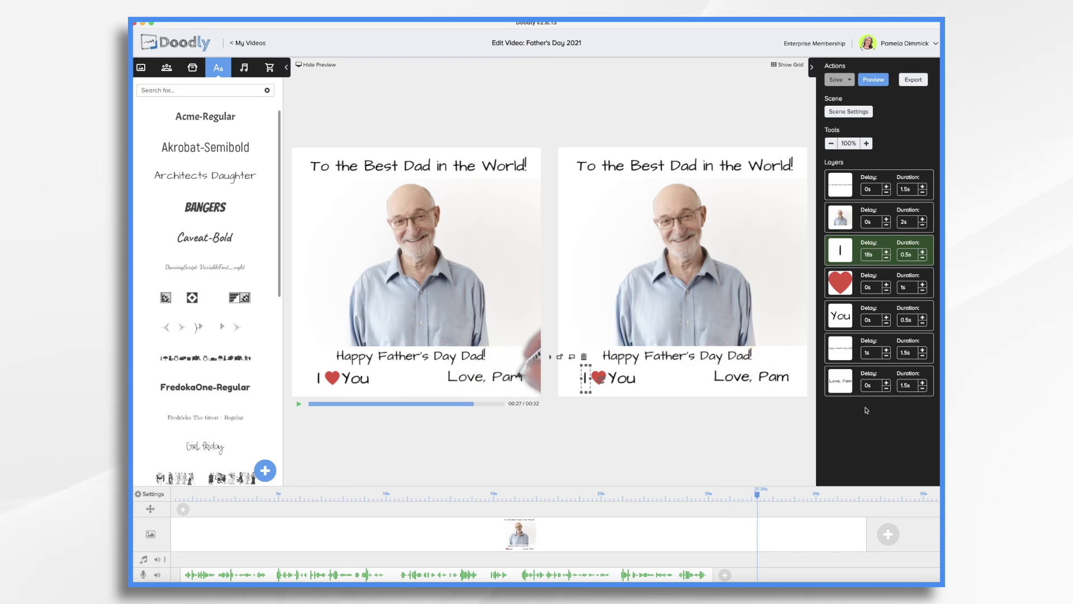
left_click(887, 361)
key("Return")
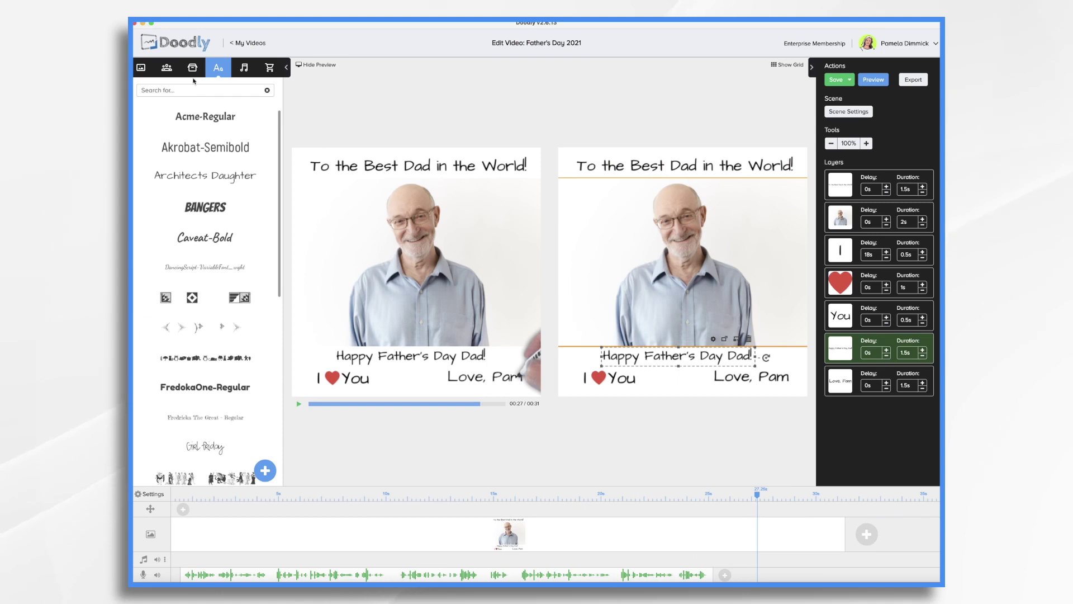
- Search the props for "line" and place the Dotted Horizontal Line under the title "To the Best Dad in the World!"
left_click(193, 67)
key("BackSpace")
key("BackSpace")
key("BackSpace")
key("BackSpace")
type("line")
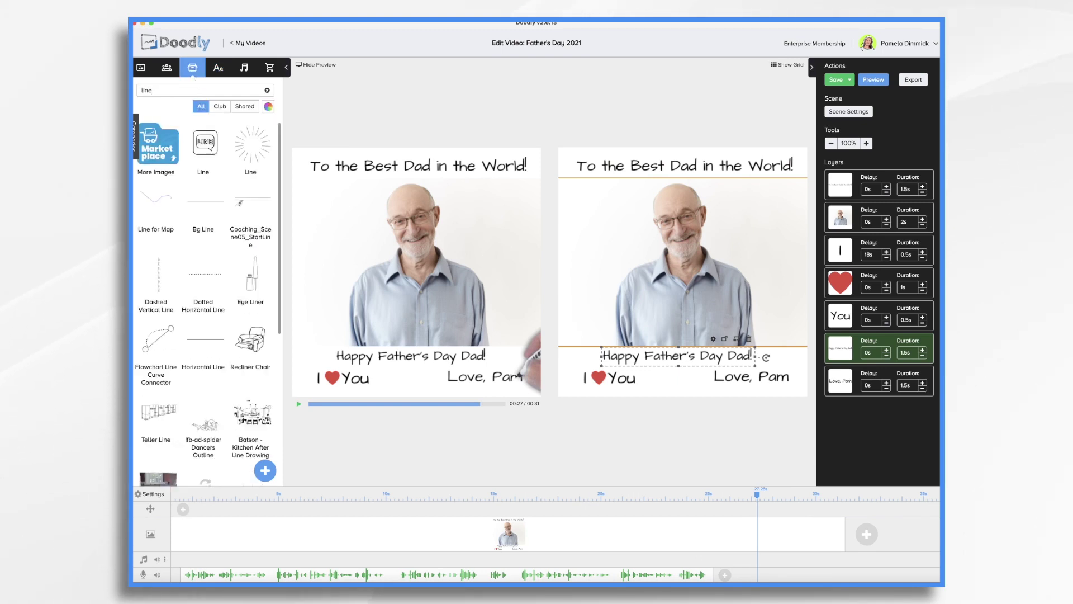
left_click_drag(206, 282, 721, 177)
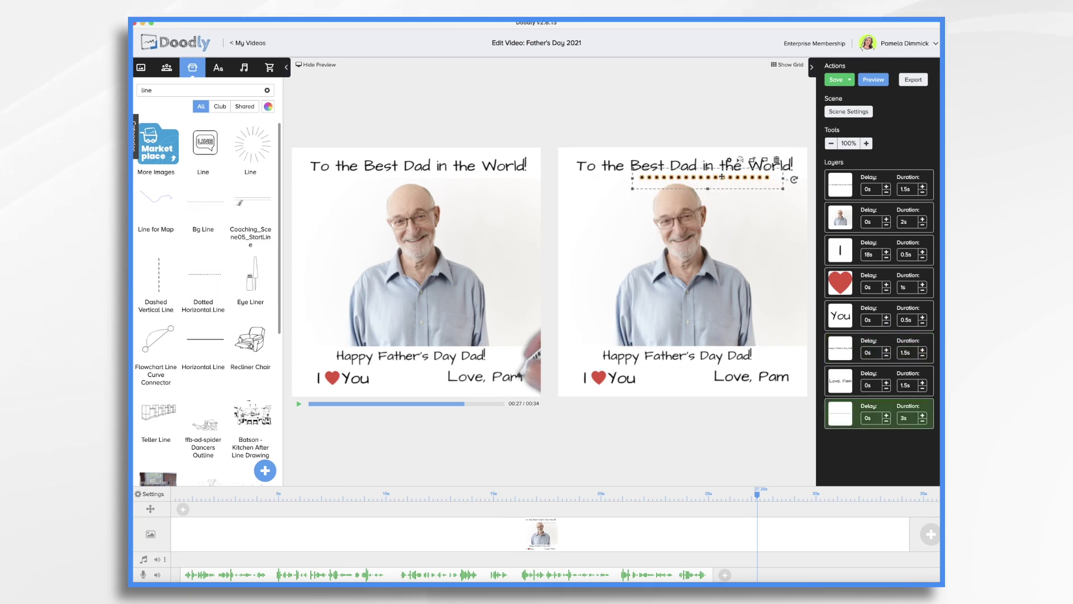
- Change the dotted horizontal line's color to the dark red swatch in its asset settings
left_click(730, 160)
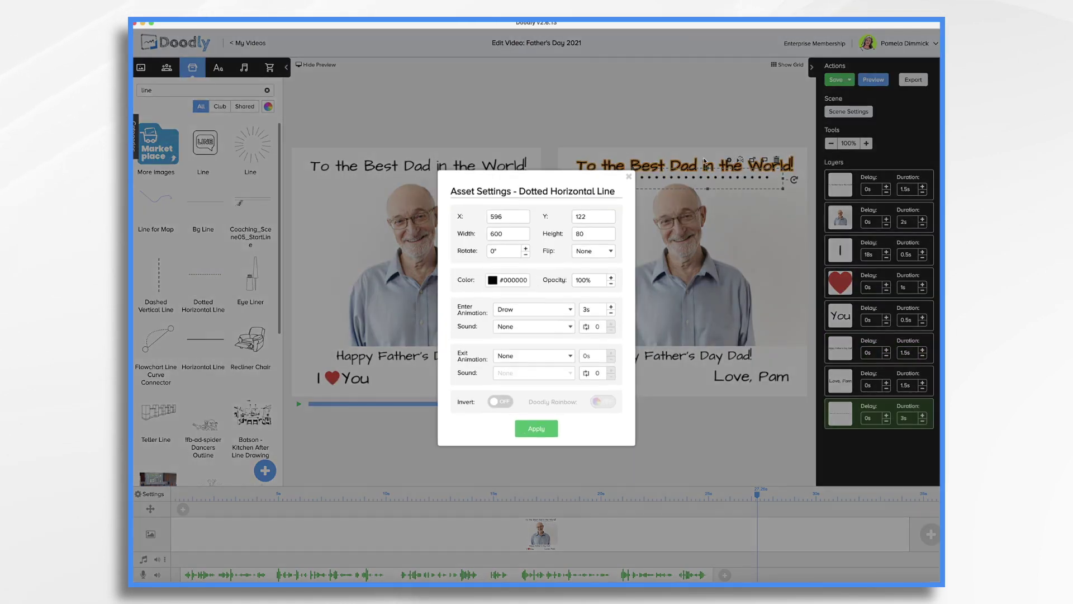
left_click(493, 280)
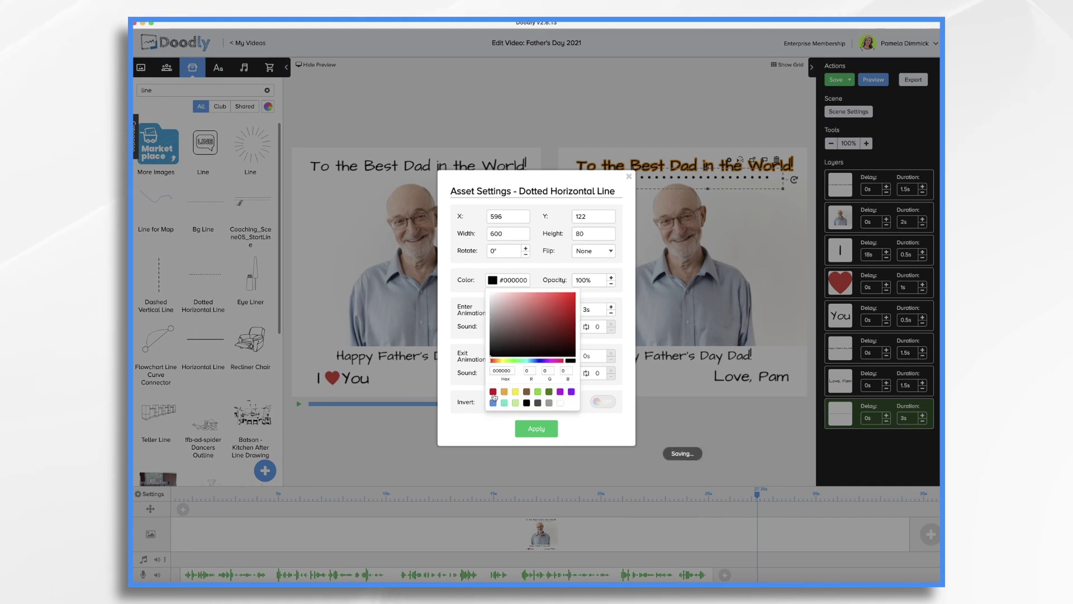
left_click(493, 391)
left_click(536, 428)
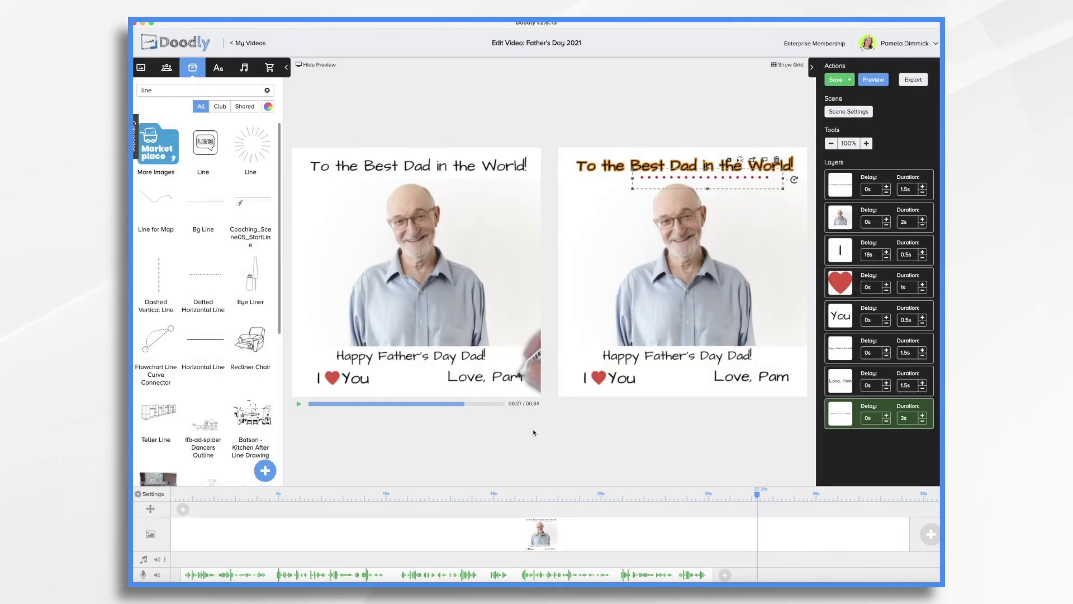
- Move the dotted line layer directly below the photo layer with a 1 s duration and 17 s delay, and set the "I" layer's delay to 0 s
left_click_drag(840, 417, 862, 267)
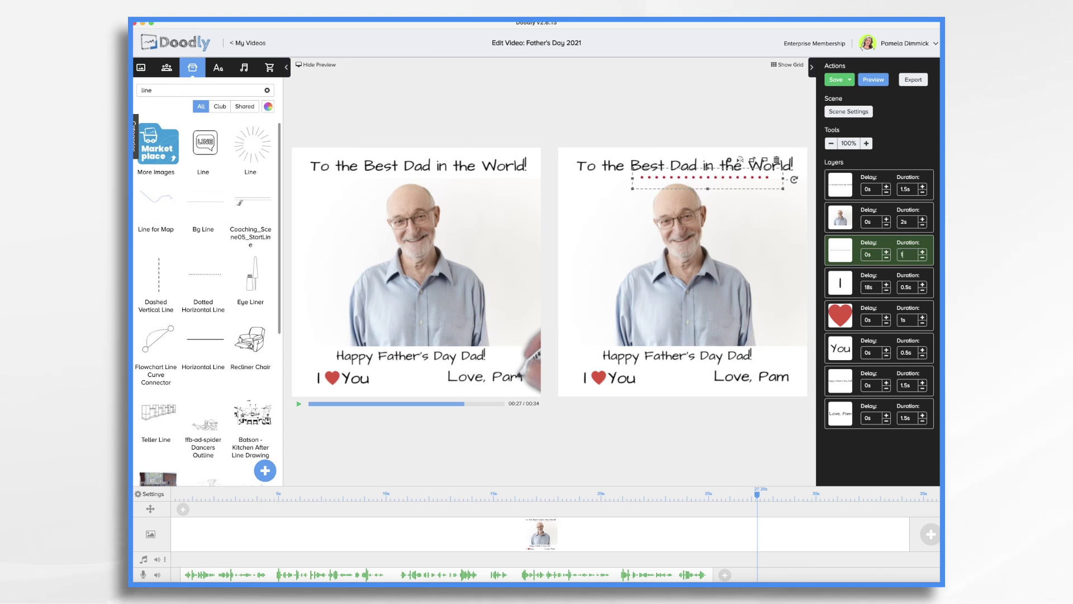
key("Return")
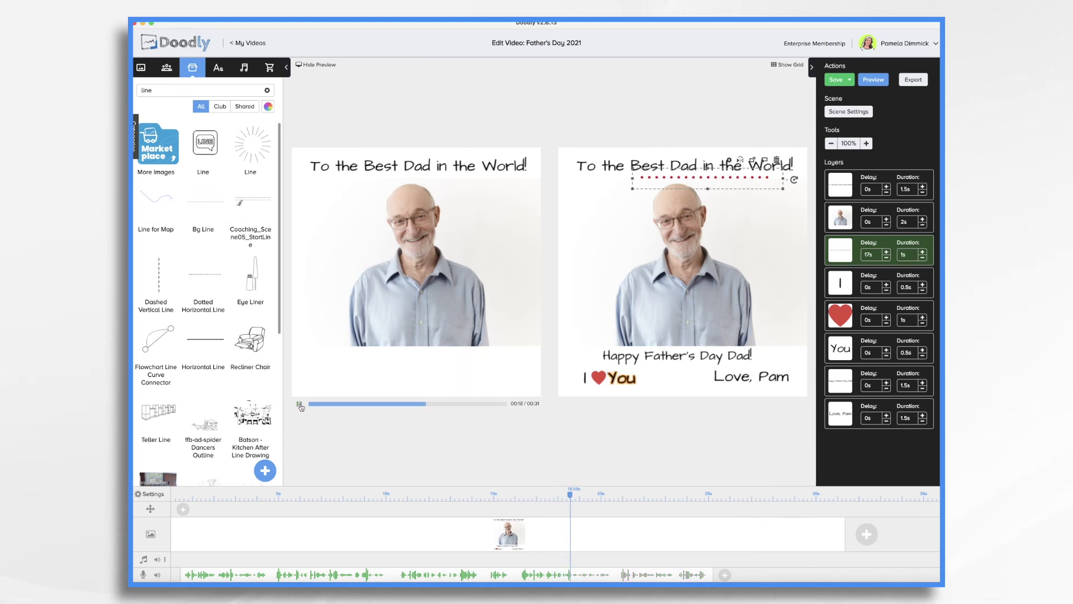
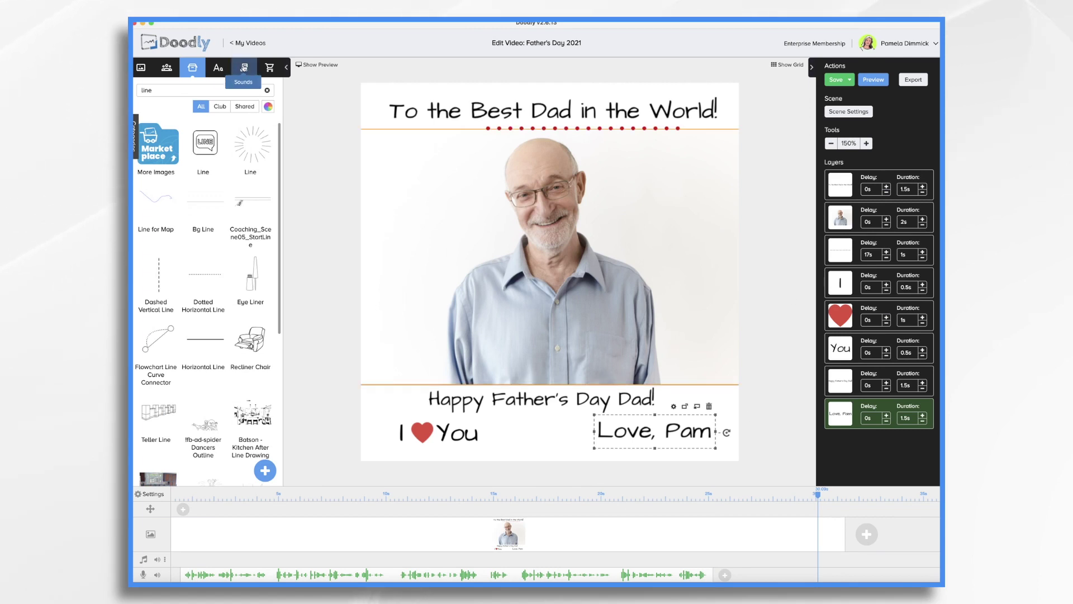
- Browse the Music category of the sounds and add "In The Shade" at the start of the music track
left_click(243, 68)
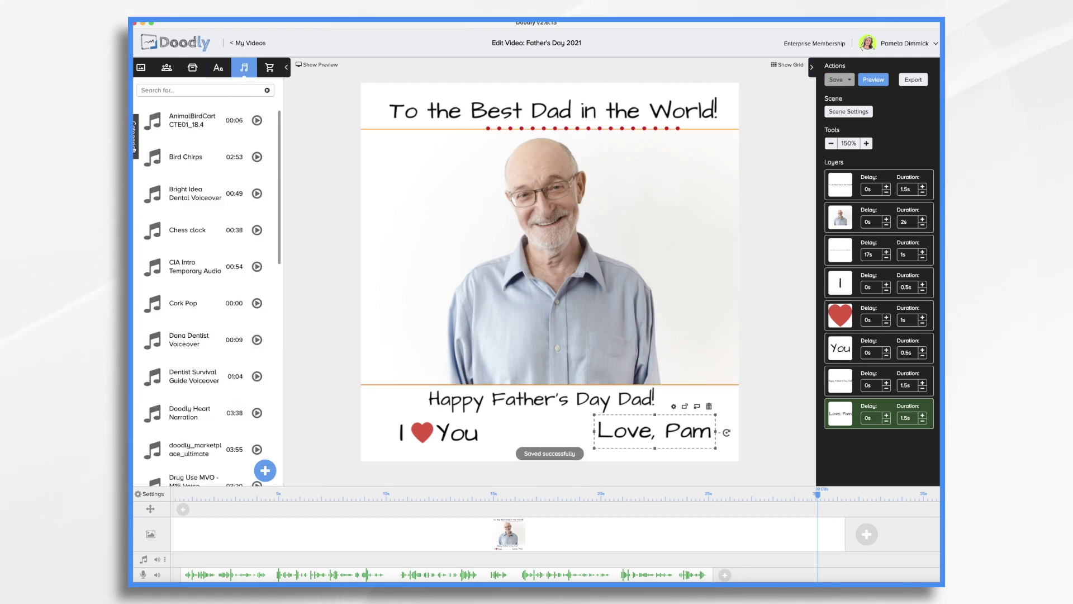
left_click(135, 136)
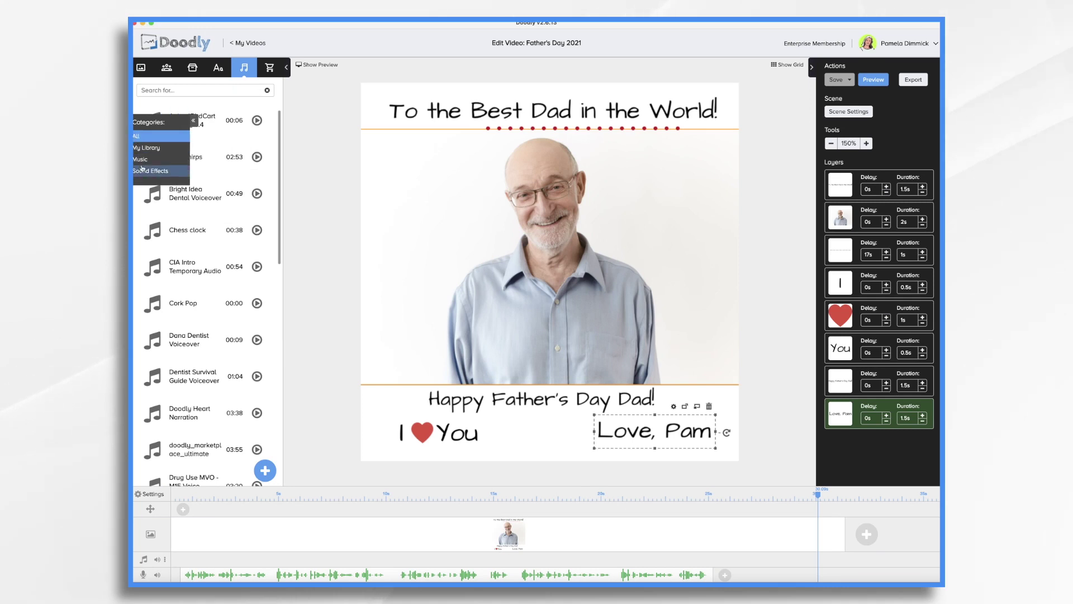
left_click(140, 160)
scroll(142, 163, "down", 15)
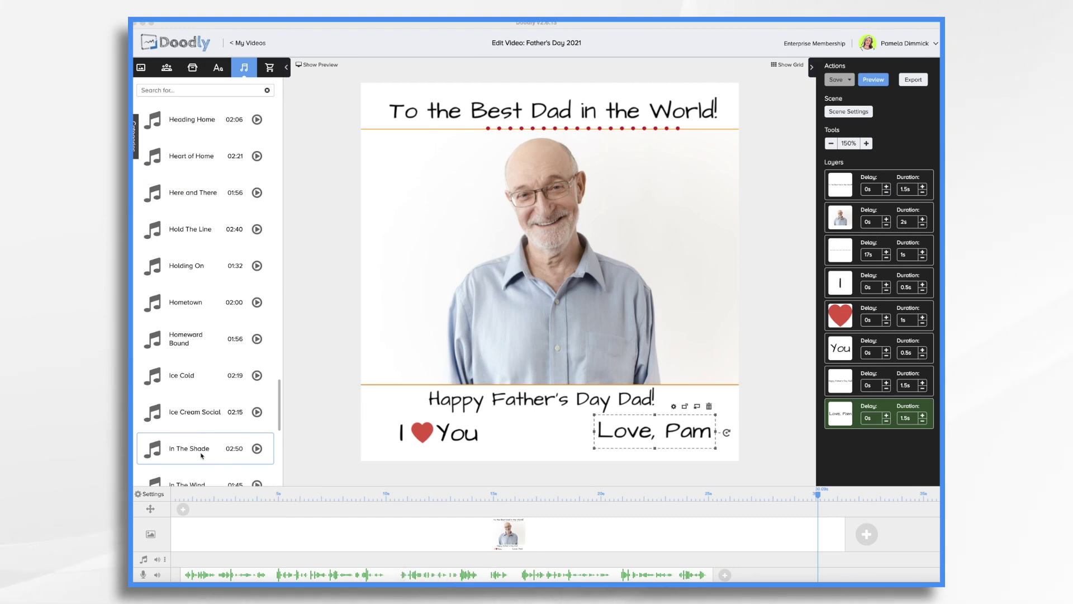
left_click(175, 443)
left_click_drag(175, 443, 220, 557)
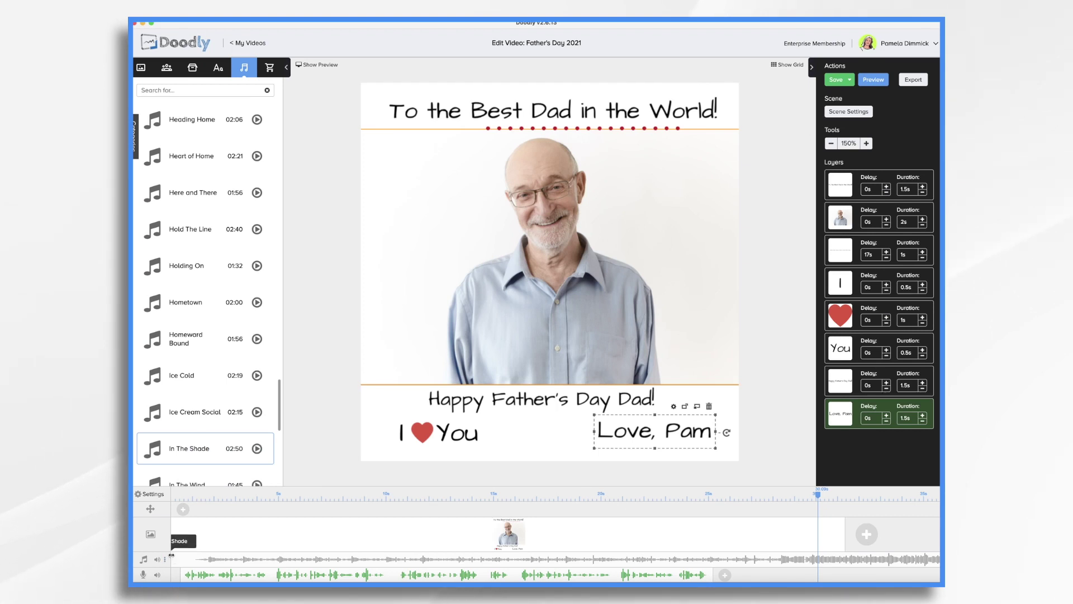
- Trim the "In The Shade" clip to the end of the scene and apply a Fade Out to it
scroll(192, 557, "right", 10)
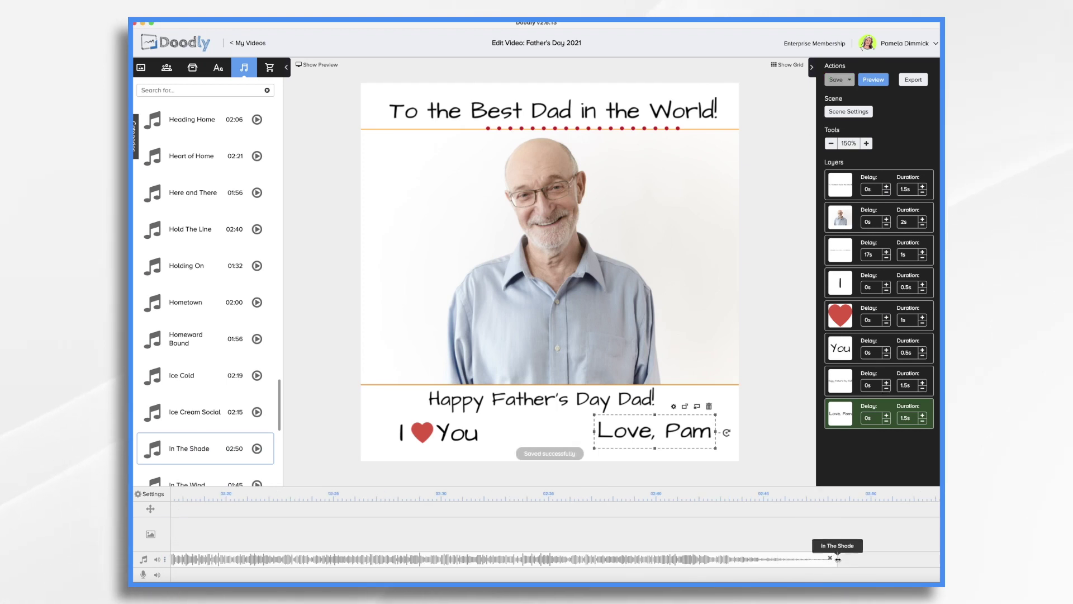
left_click_drag(838, 558, 190, 558)
left_click_drag(837, 558, 223, 559)
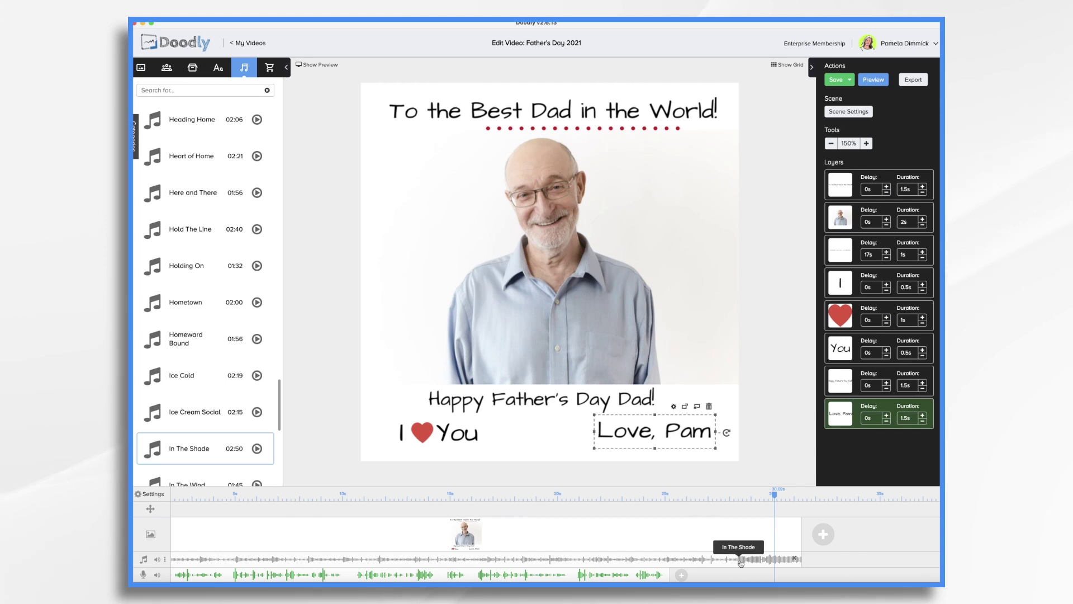
right_click(795, 565)
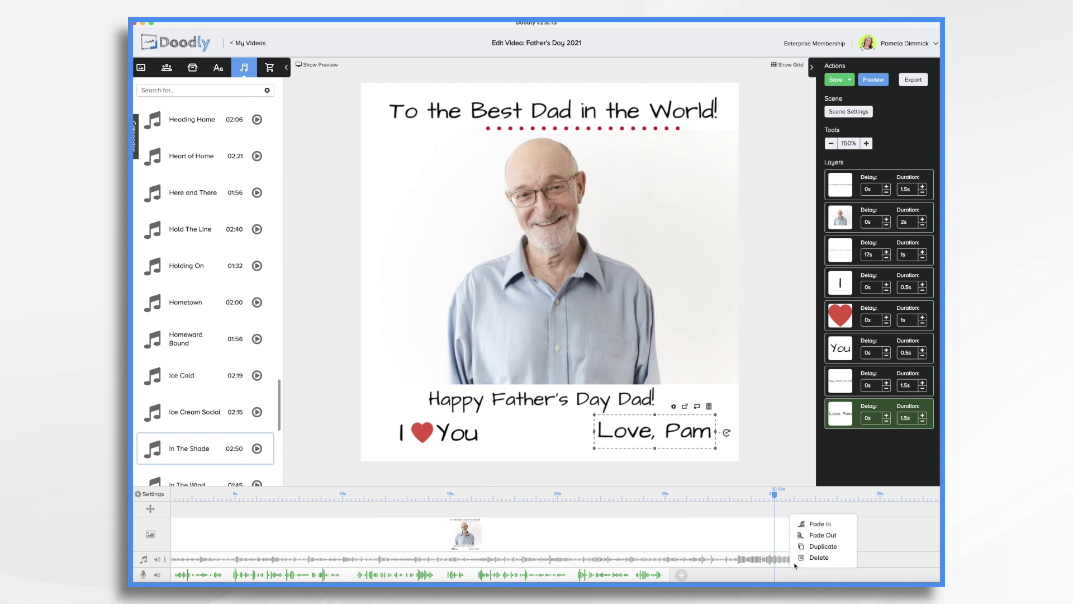
left_click(809, 535)
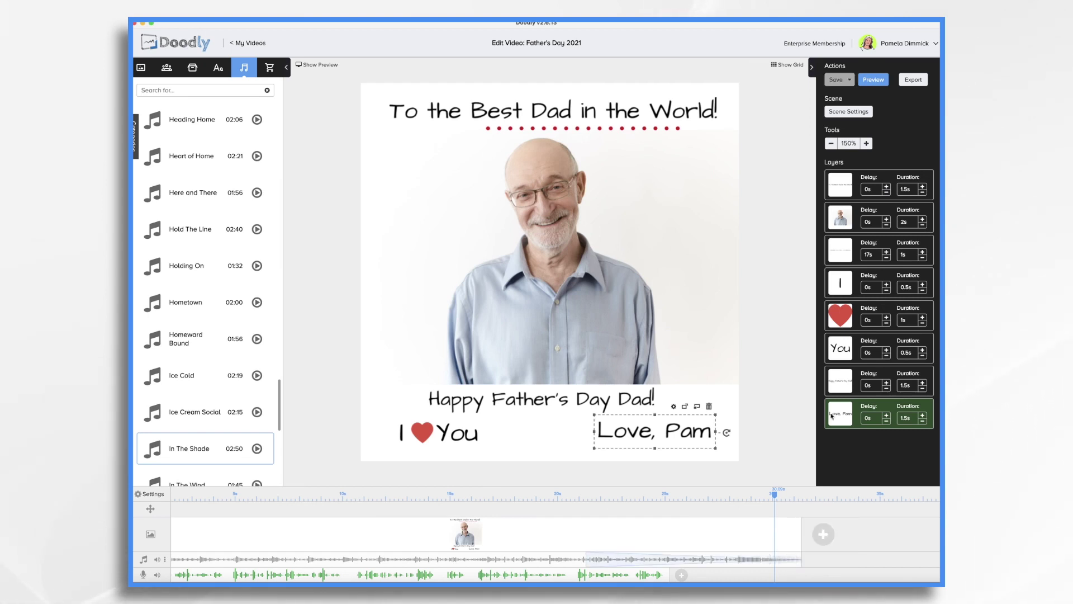
- Set the scene's extra time at the end to 3 s and shorten the "In The Shade" clip to finish just before the scene ends
left_click(865, 110)
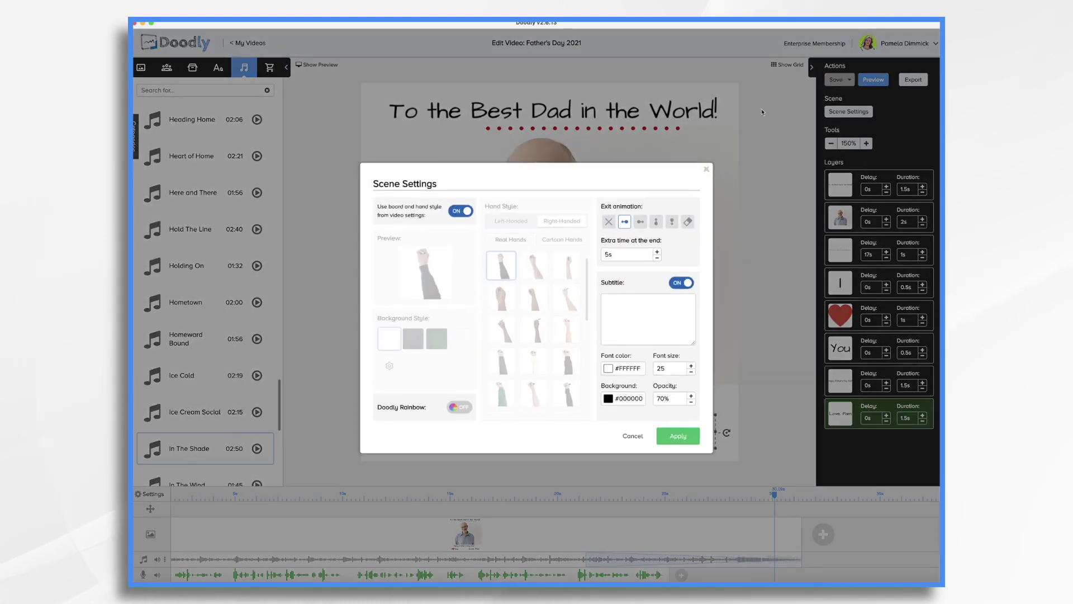
left_click(628, 257)
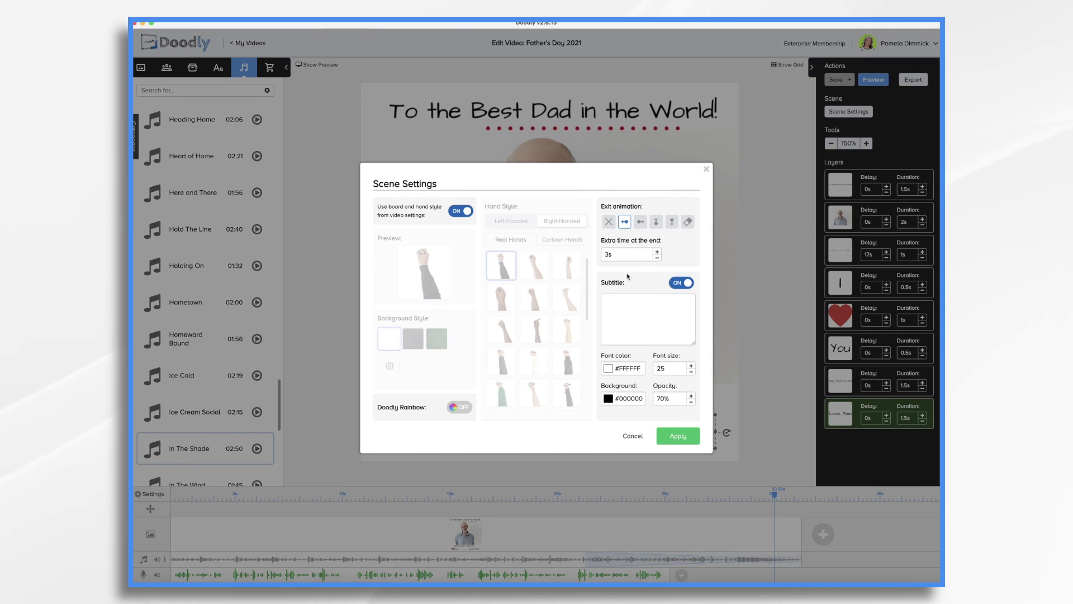
left_click(679, 439)
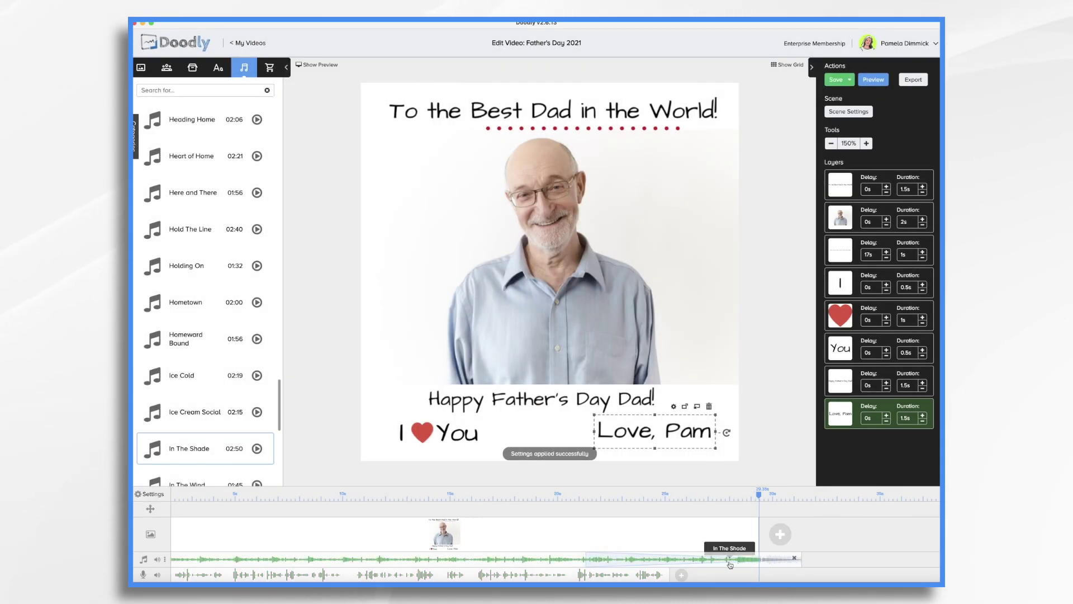
left_click_drag(802, 563, 739, 566)
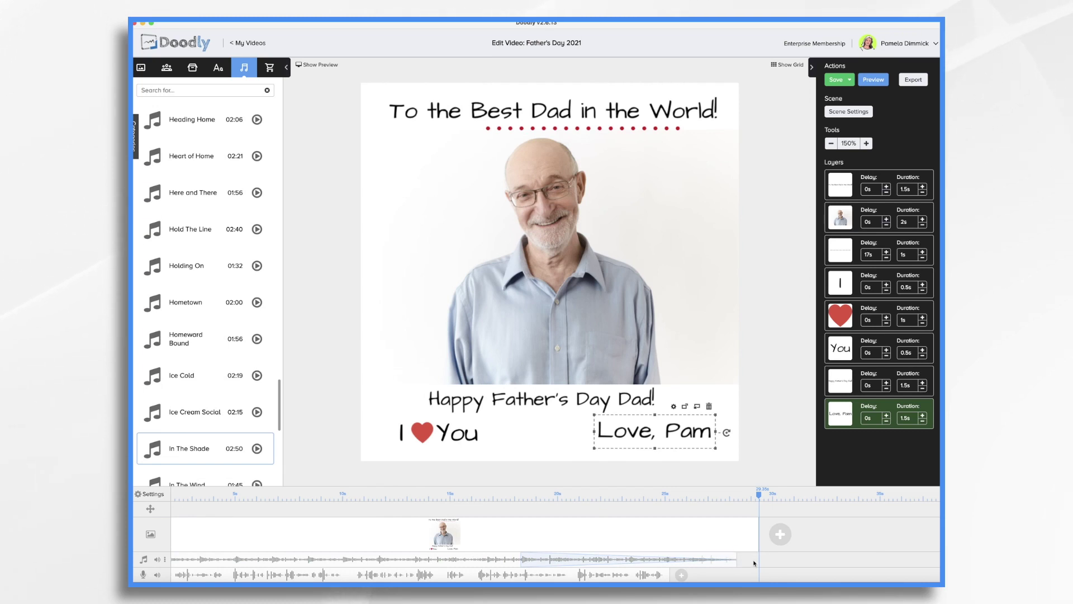
- Lower the volume of the music track under the voiceover and preview the video
left_click(157, 559)
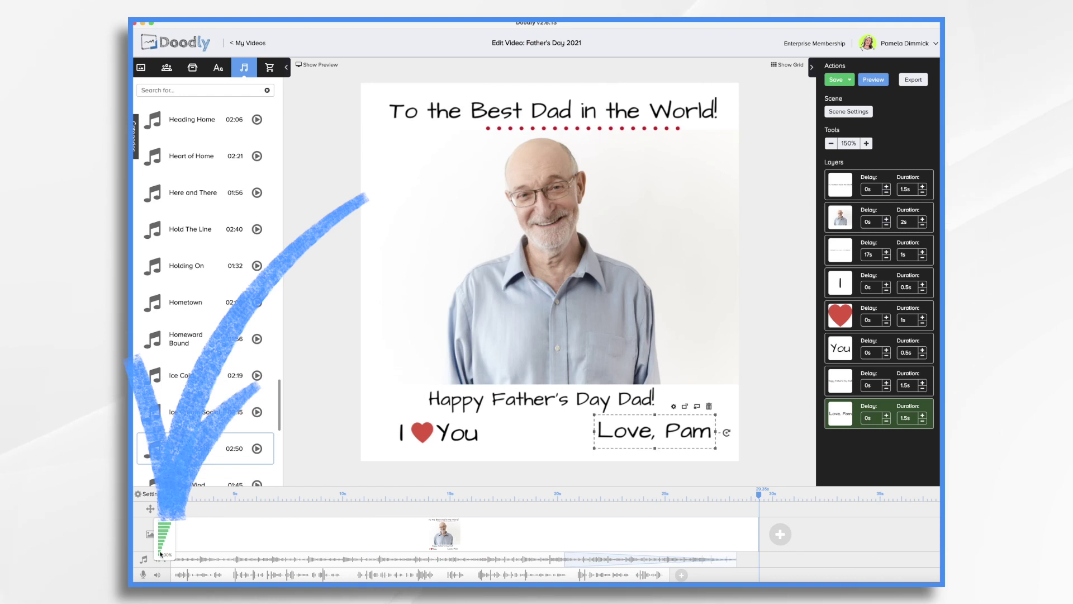
left_click(161, 555)
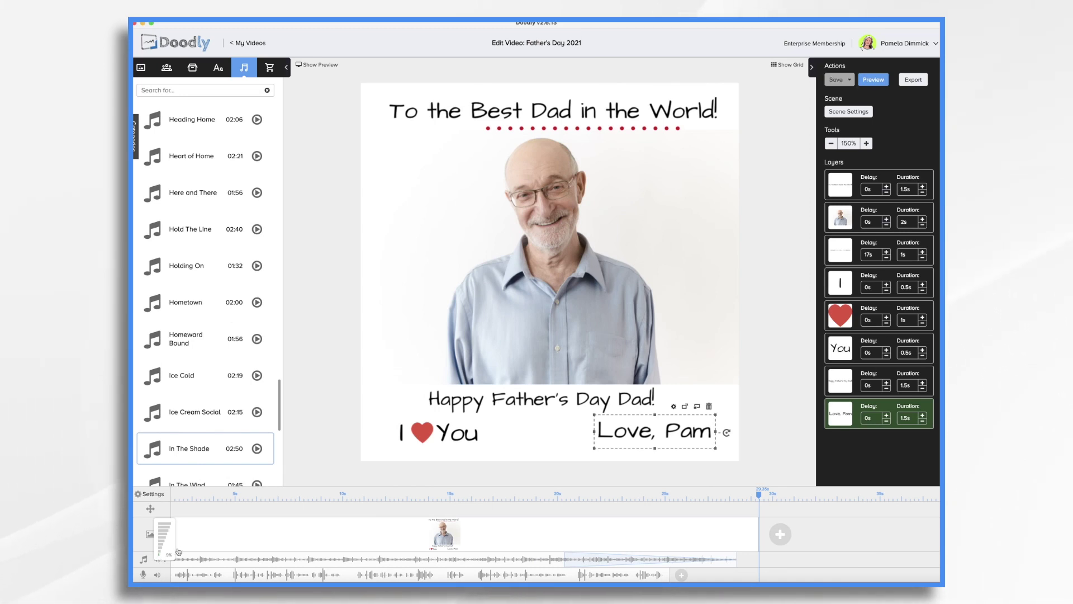
left_click(873, 80)
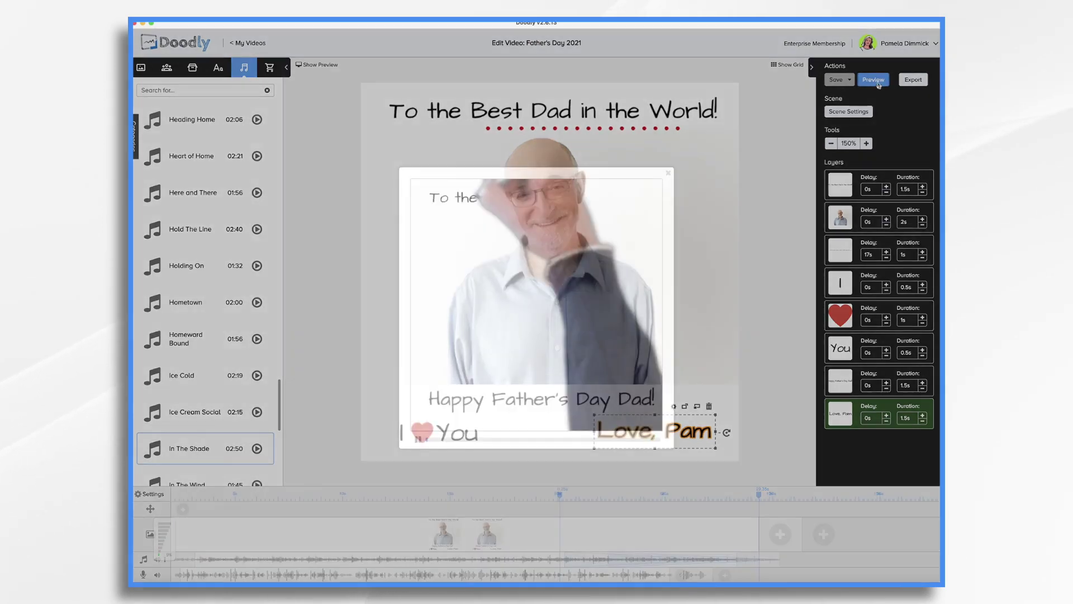